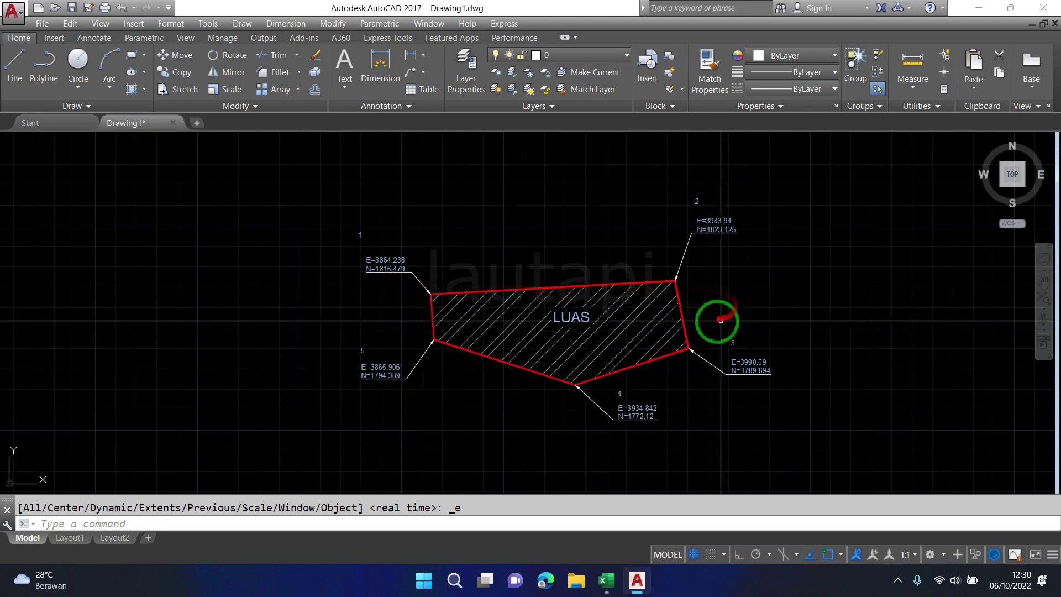
Step: List the red survey polyline with LI, showing area 4617.7431, perimeter 306.8848 and five vertices
scroll(692, 320, "up", 2)
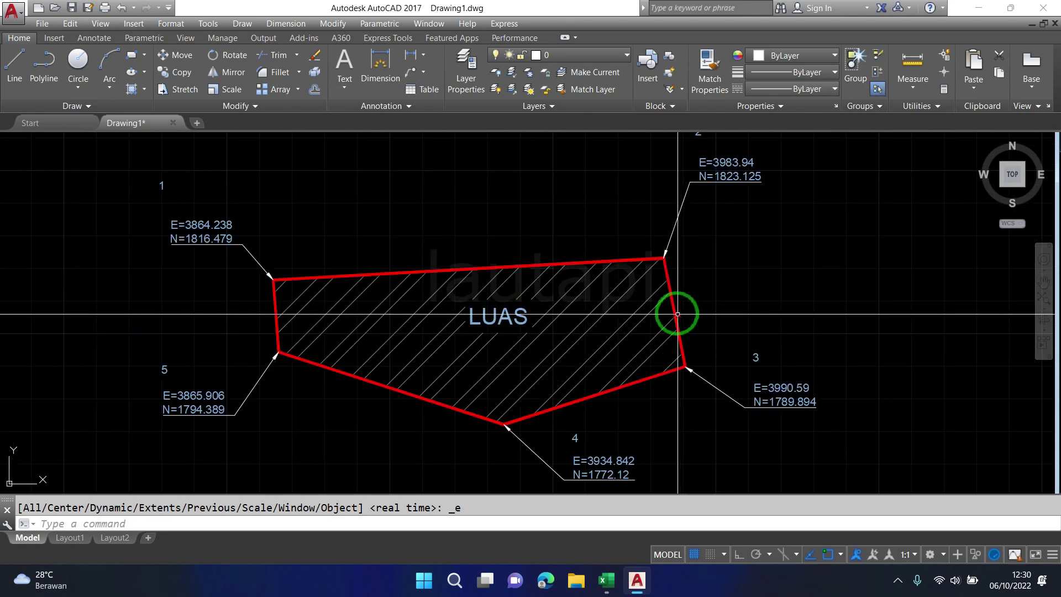
left_click(674, 312)
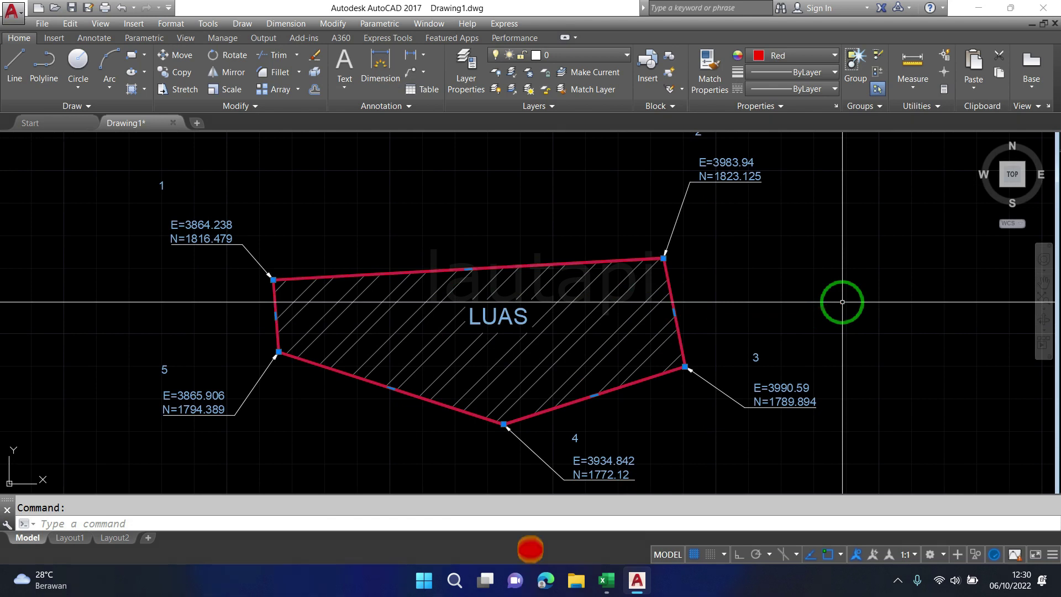
type("LI")
key("Return")
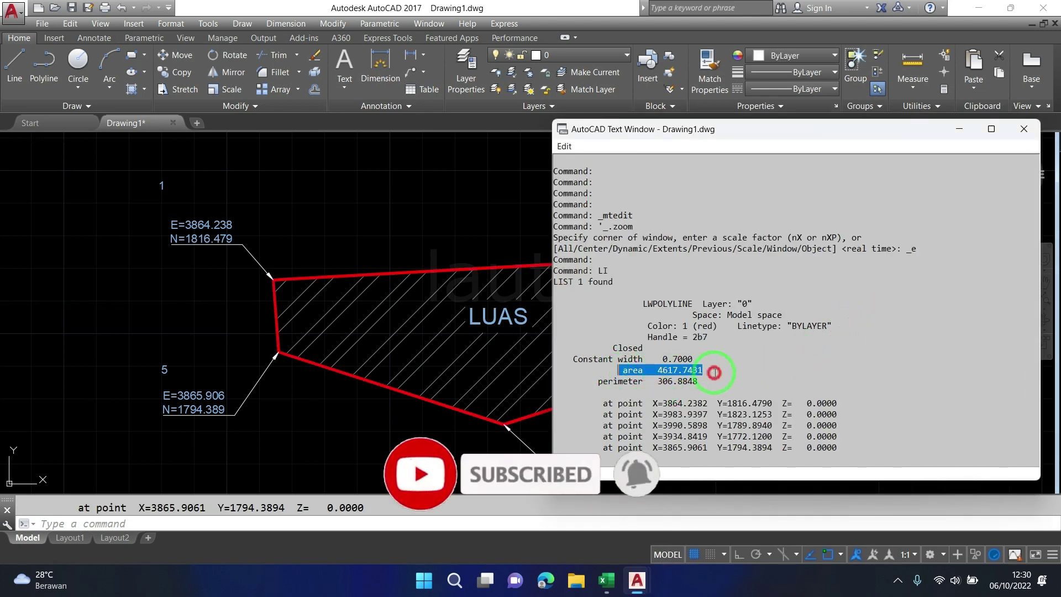
Step: Copy the area value from the listing, close the Text Window and edit the LUAS label
left_click_drag(658, 370, 692, 371)
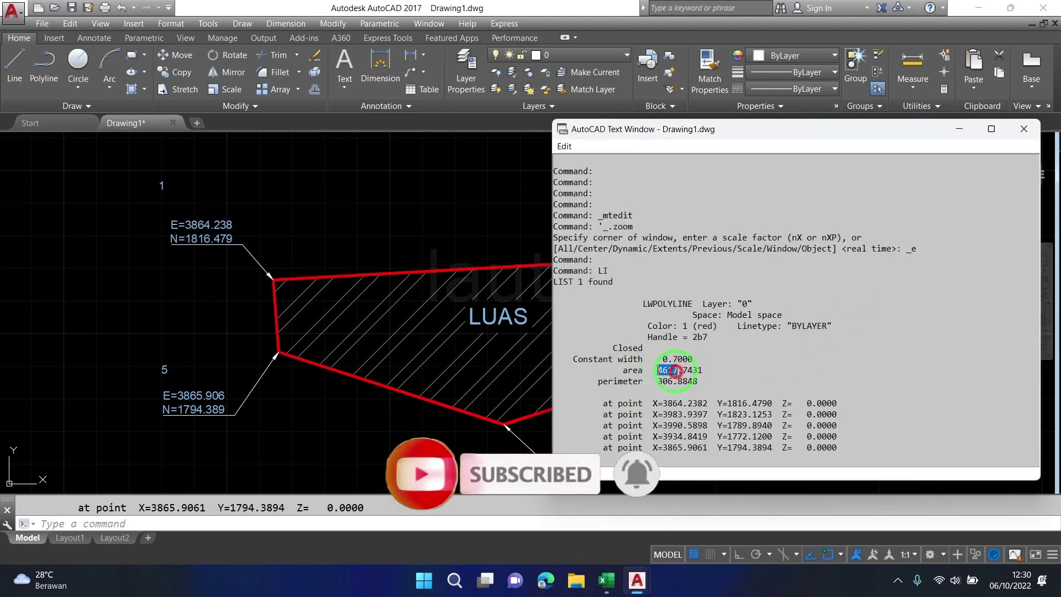
right_click(684, 370)
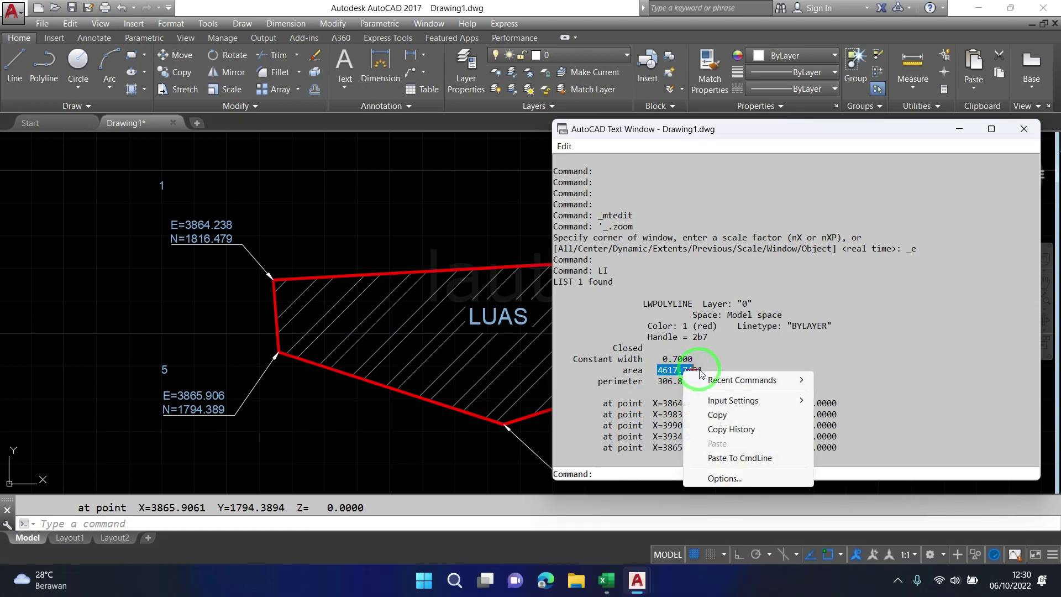
left_click(721, 416)
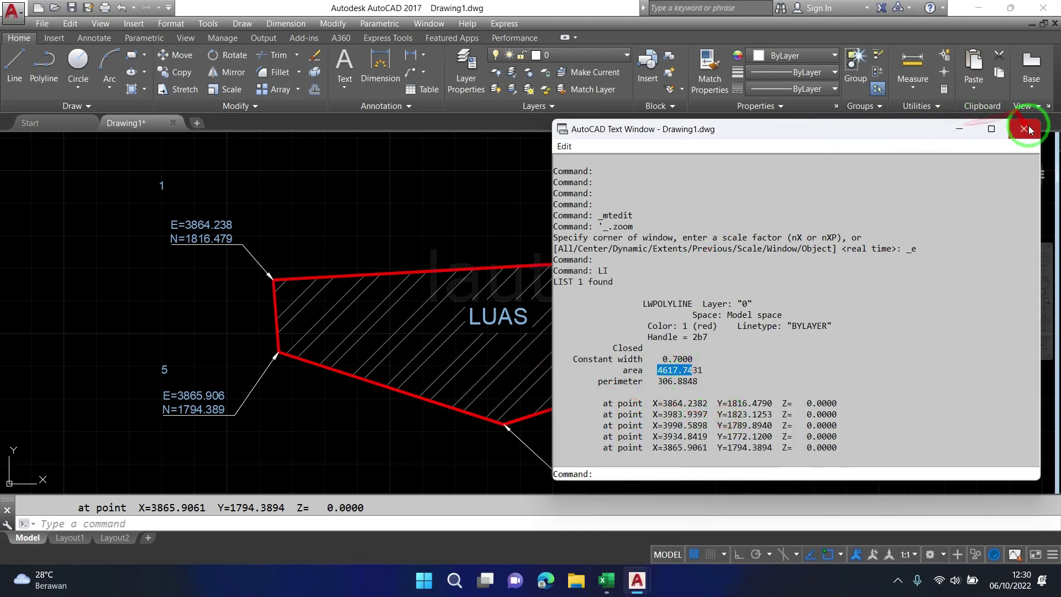
left_click(1023, 128)
double_click(519, 317)
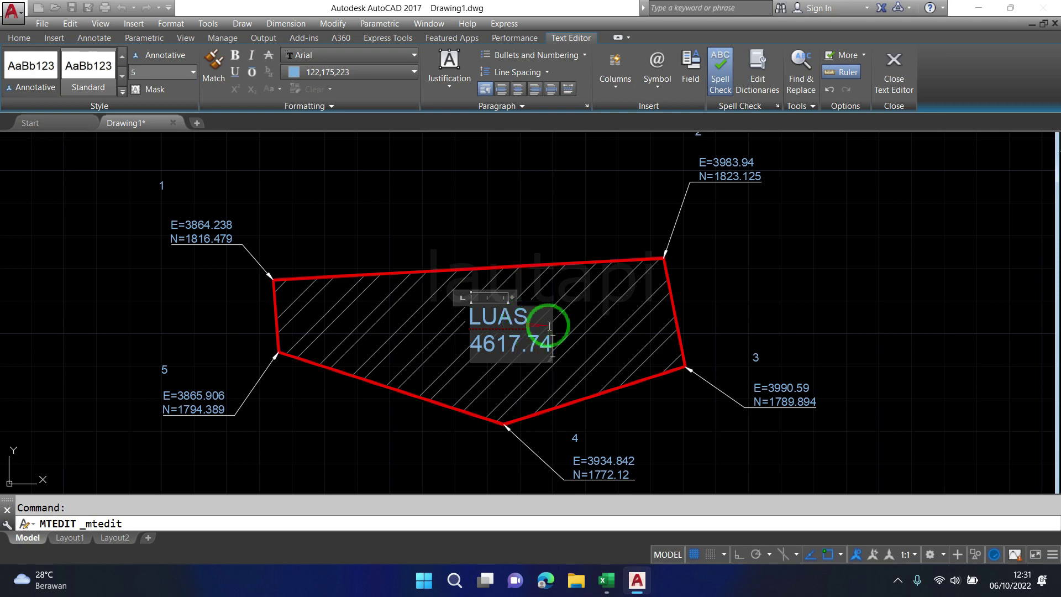
Step: Commit the LUAS label with 4617.74 and snap AutoCAD to the screen's right half
left_click(778, 285)
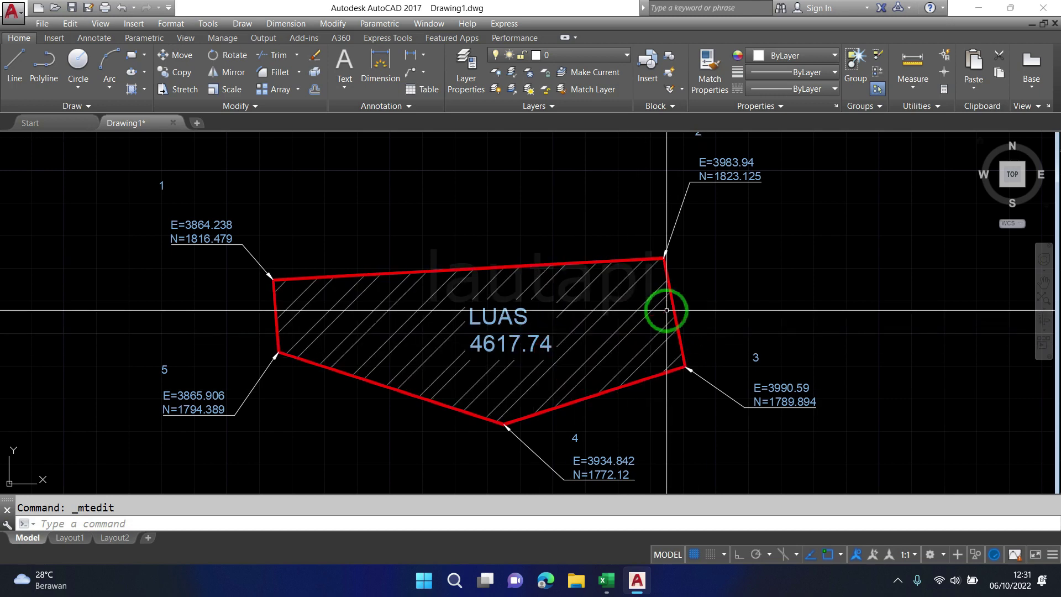
key("super+Right")
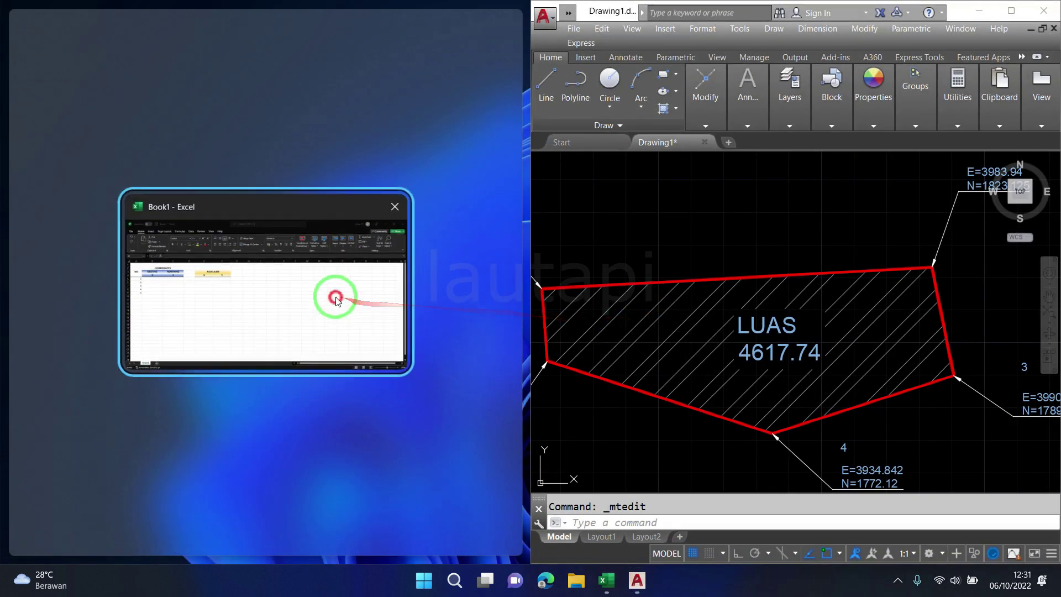
Step: Place the Excel workbook on the left half and look over cells B5 and C5
left_click(336, 299)
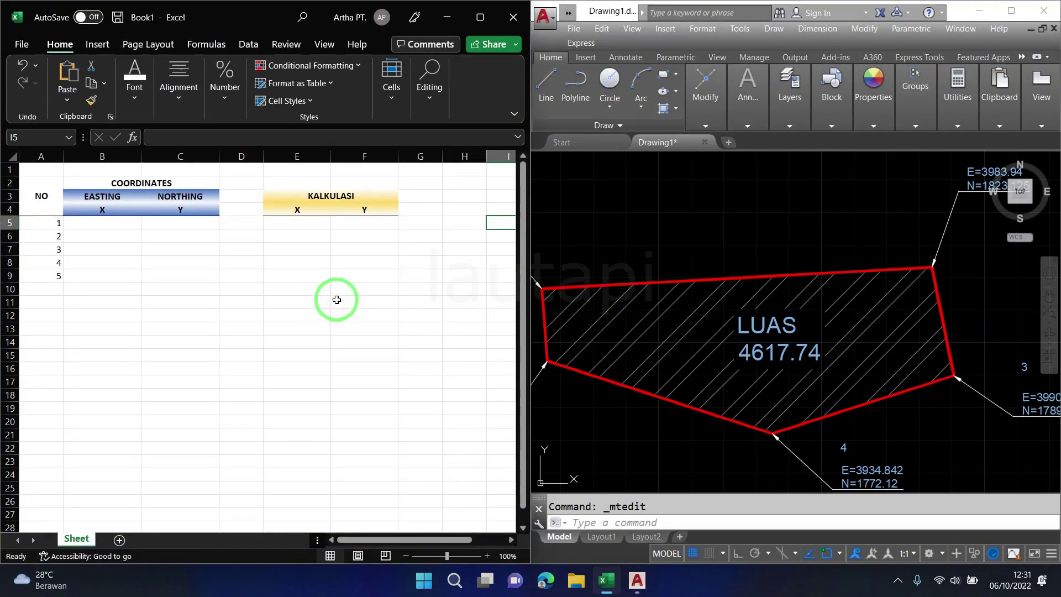
left_click(231, 285)
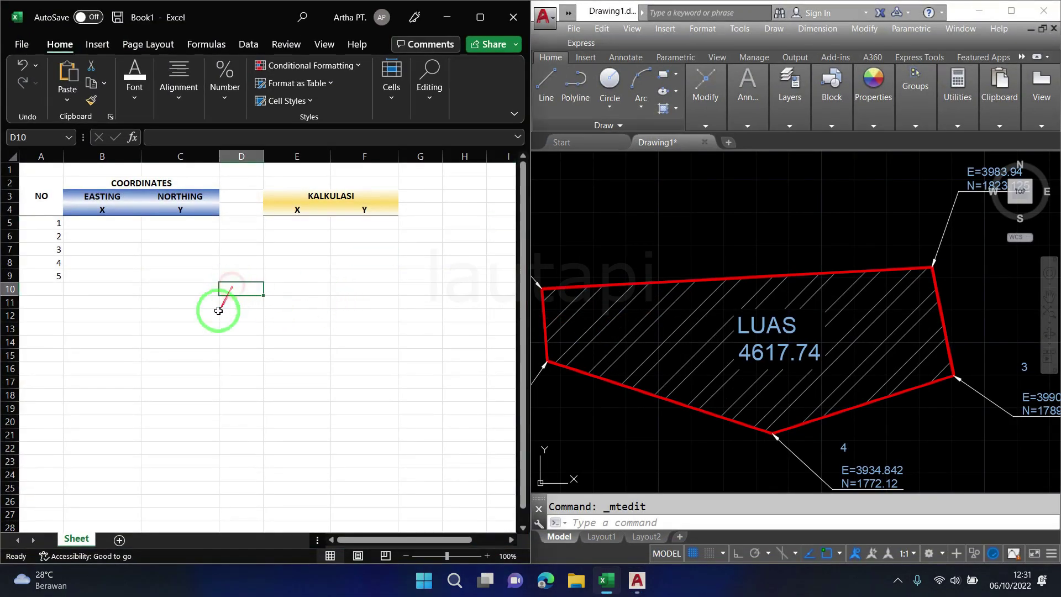
left_click(176, 231)
left_click(159, 300)
left_click(93, 225)
left_click(163, 224)
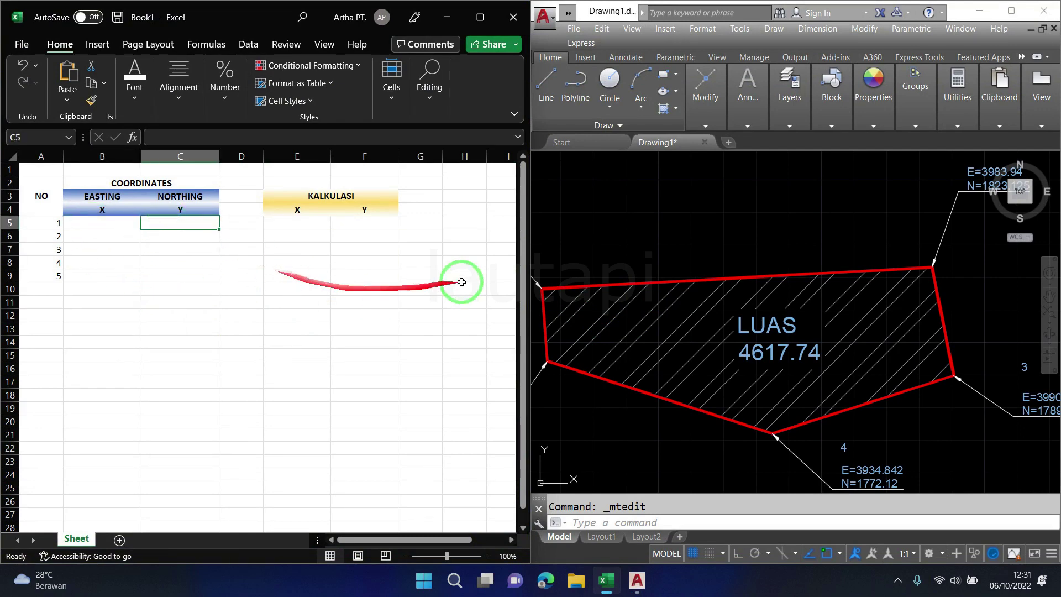
scroll(621, 246, "down", 4)
scroll(687, 280, "up", 3)
scroll(682, 257, "up", 3)
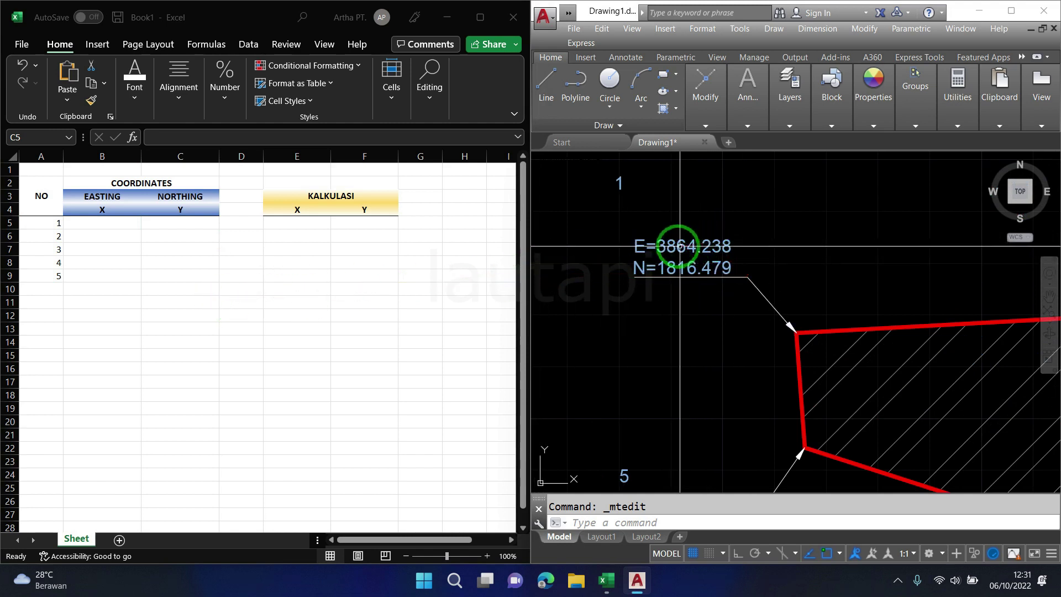
Step: Review the EASTING, NORTHING and Y headers, then select point 1's easting 3864.238 in the drawing
left_click(135, 245)
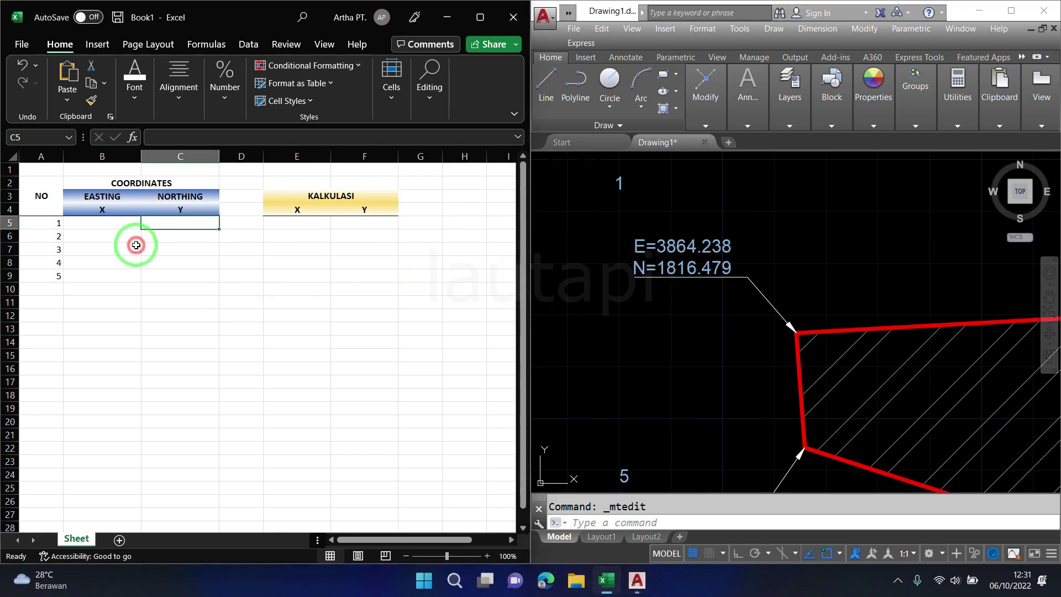
left_click(107, 197)
left_click(169, 197)
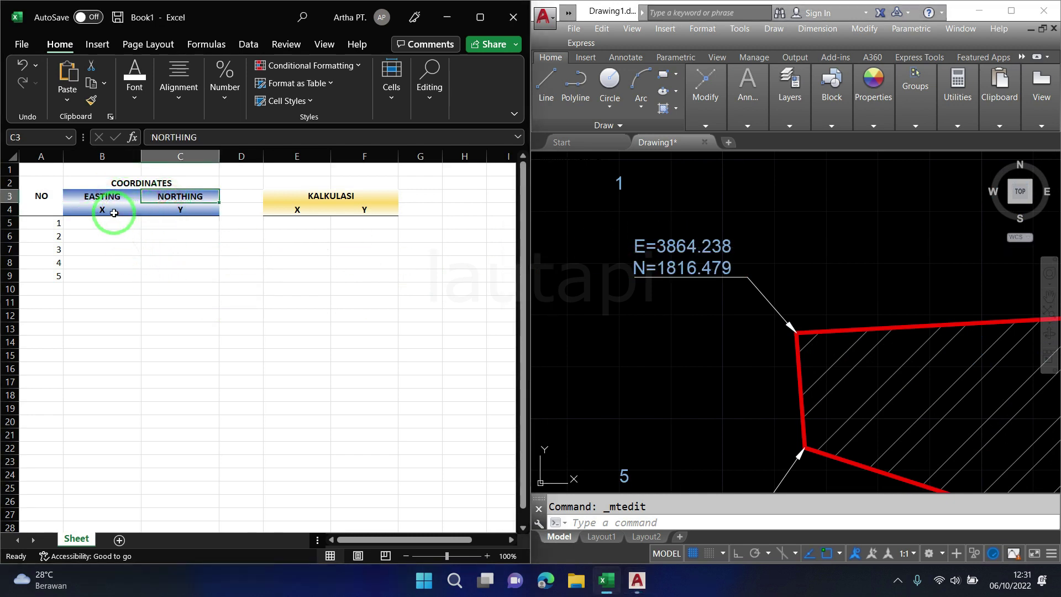
left_click(177, 210)
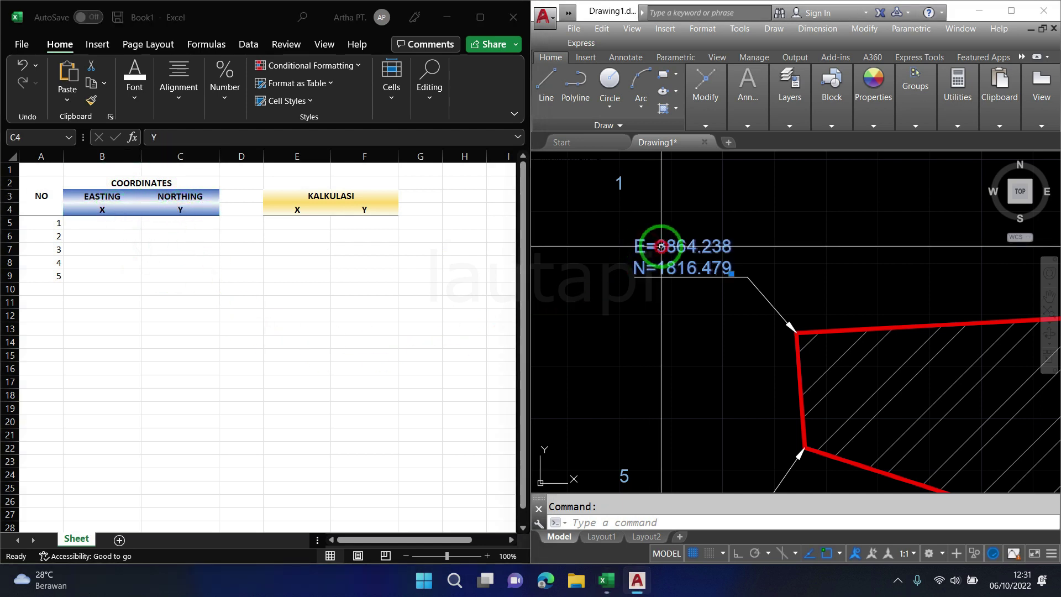
left_click_drag(636, 247, 729, 249)
Step: Paste points 1 and 2 (3864.238, 1816.479; 3983.940, 1823.125) into B5:C6
key("ctrl+c")
left_click(102, 223)
key("ctrl+v")
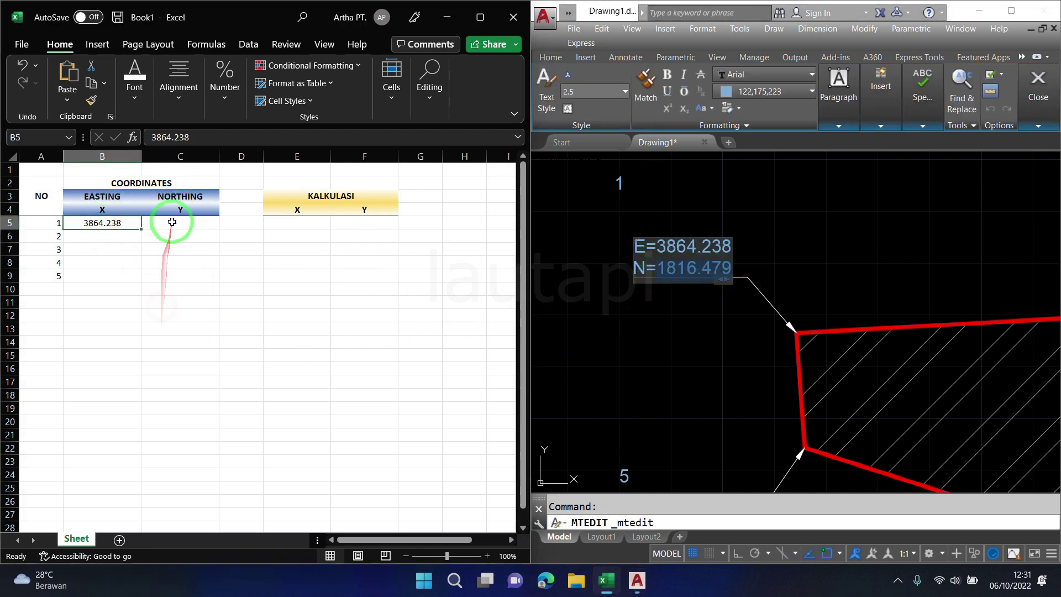
left_click(180, 223)
key("ctrl+v")
left_click(102, 236)
key("ctrl+v")
left_click(180, 235)
key("ctrl+v")
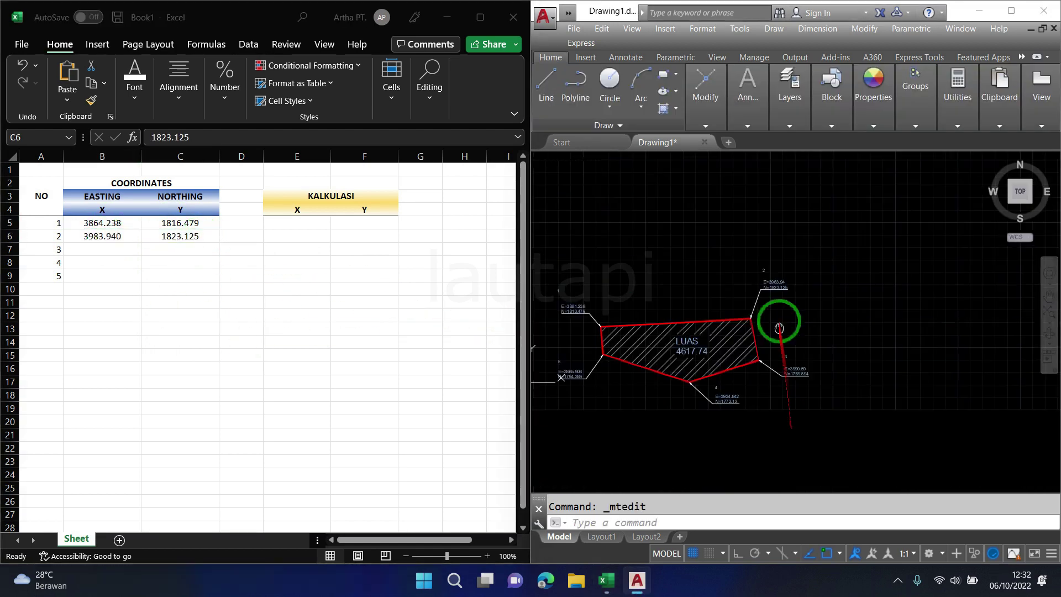
left_click(103, 249)
key("ctrl+v")
Step: Paste points 3–5 into B7:C9, including 3990.590, 1789.894 and 3865.906, 1794.389
left_click(180, 249)
key("ctrl+v")
left_click(103, 263)
key("ctrl+v")
left_click(180, 262)
key("ctrl+v")
double_click(718, 344)
key("ctrl+c")
left_click(102, 276)
key("ctrl+v")
left_click(180, 276)
key("ctrl+v")
Step: Close the label text editor in the drawing and return focus to the spreadsheet
left_click(740, 301)
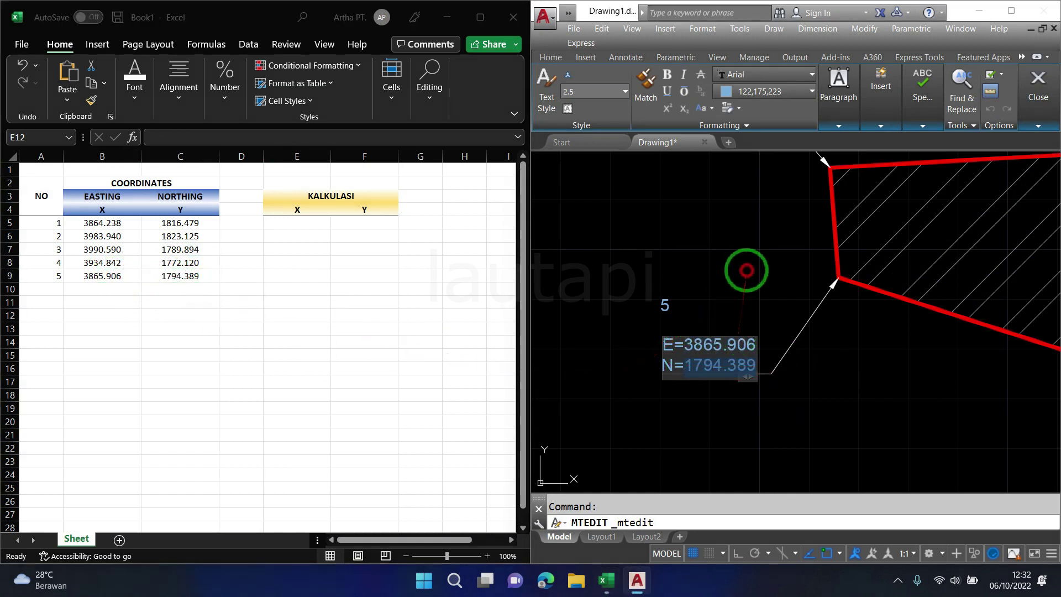
left_click(746, 275)
scroll(718, 310, "down", 3)
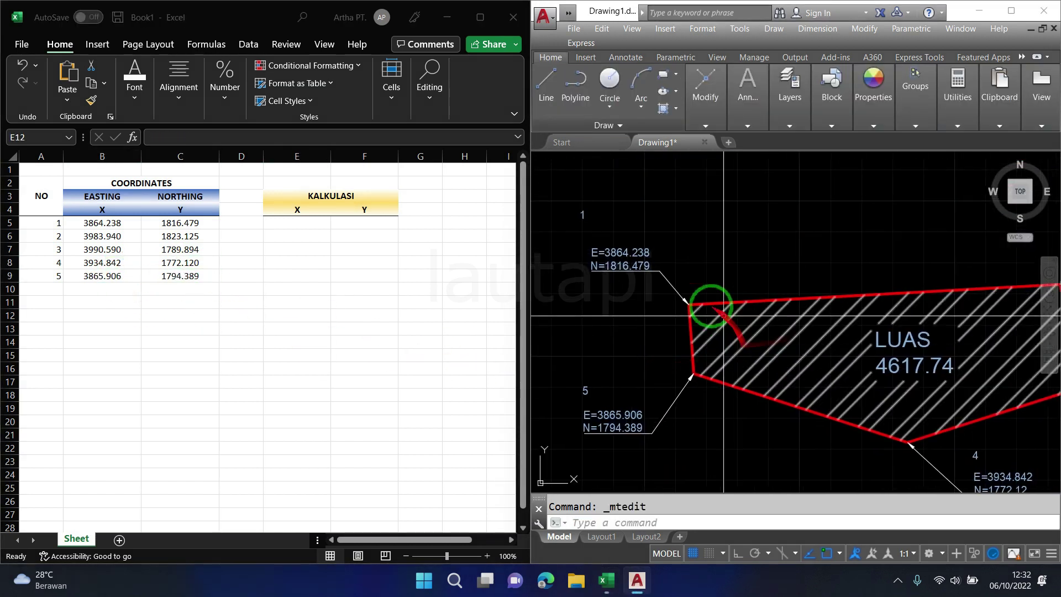
scroll(652, 276, "down", 3)
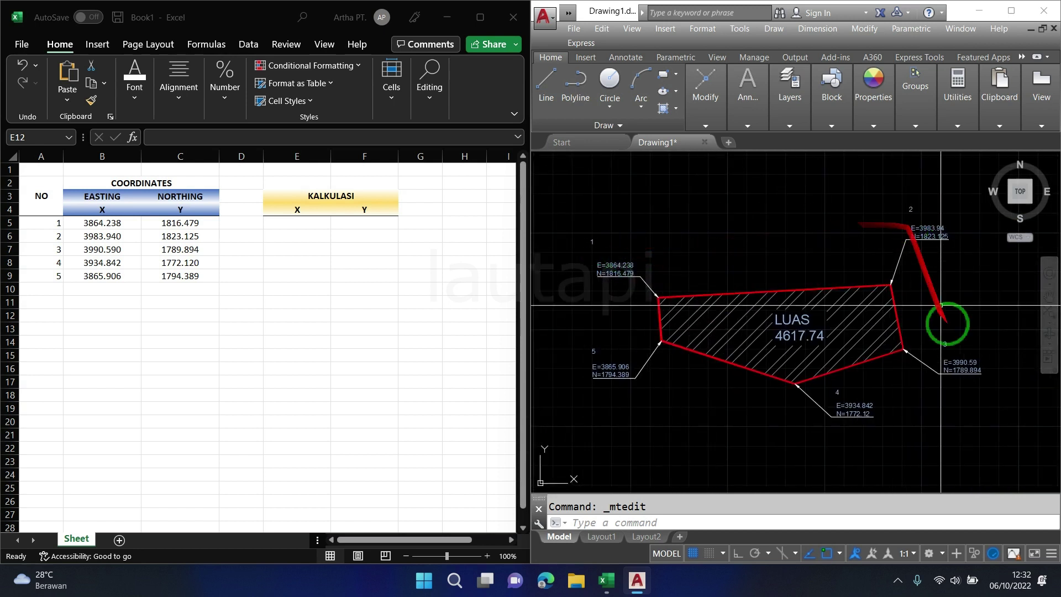
left_click(111, 228)
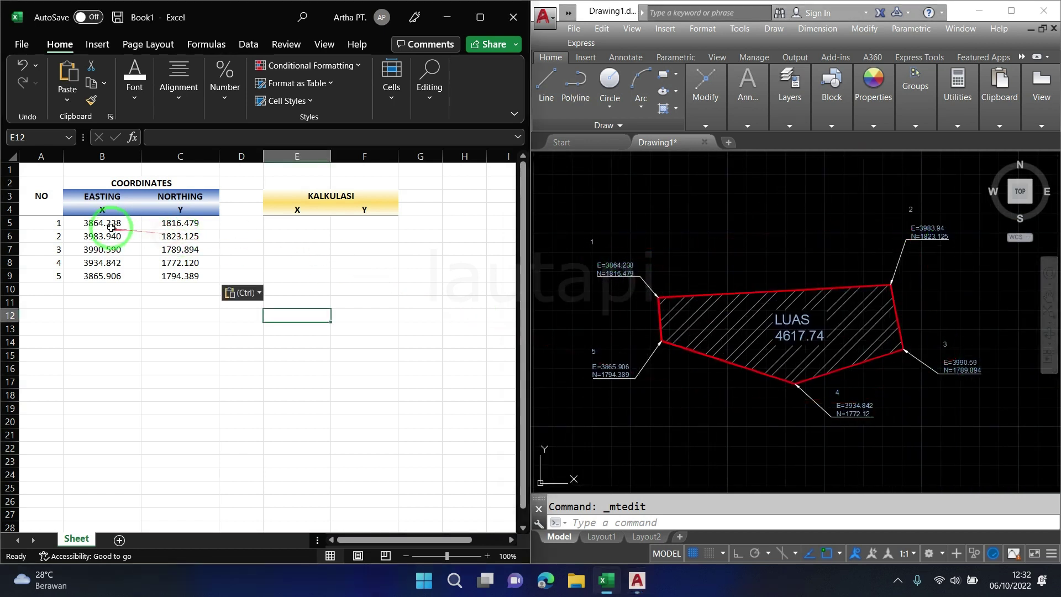
Step: Add point number 6 in cell A10
left_click(111, 250)
left_click(110, 276)
left_click(58, 288)
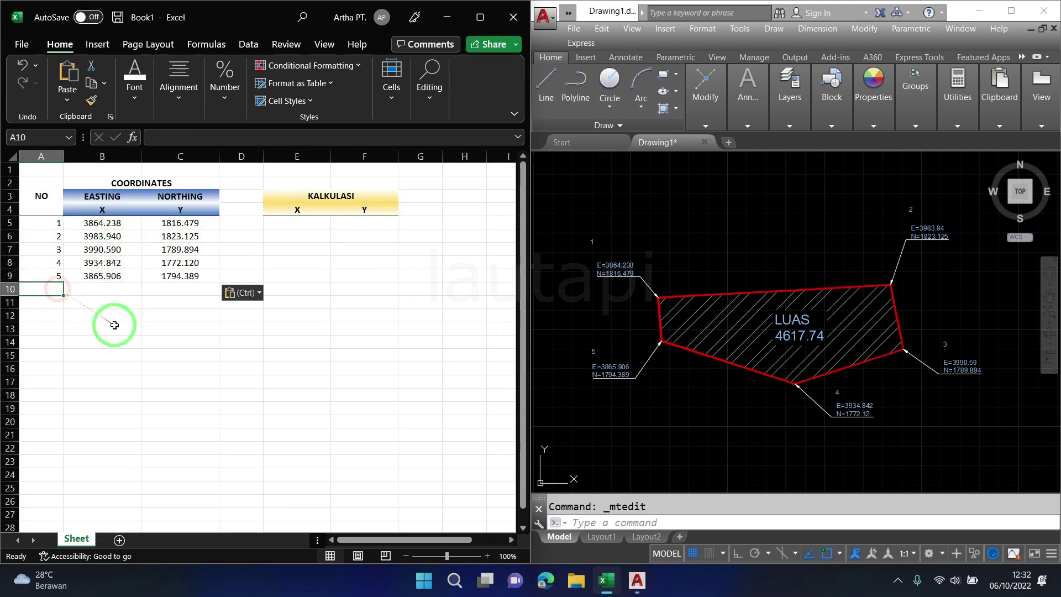
type("6")
key("Return")
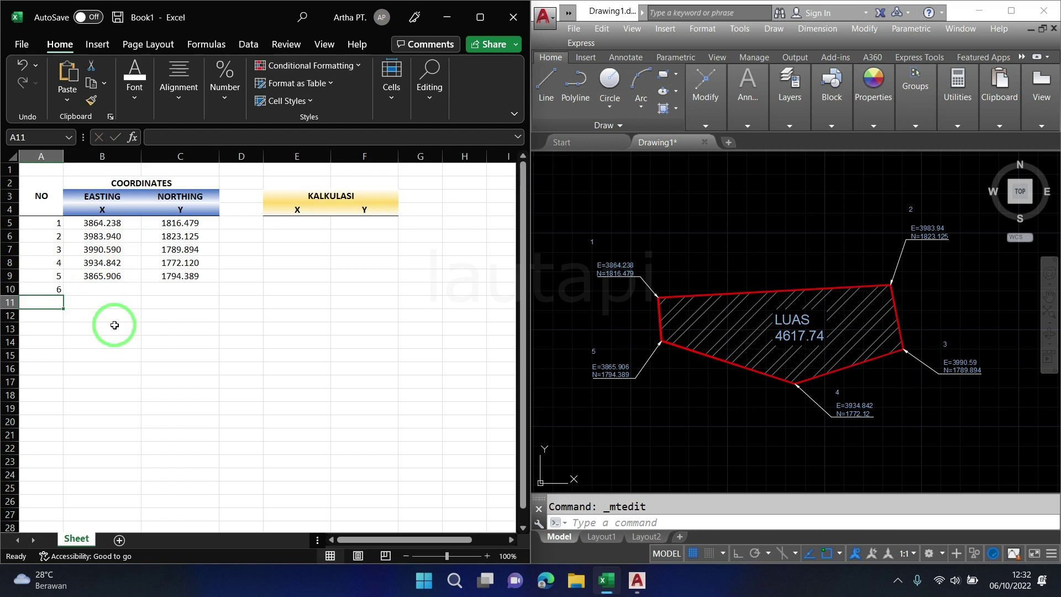
Step: Copy point 1's coordinates from B5:C5 into B10:C10 (3864.238, 1816.479)
left_click_drag(102, 224, 166, 225)
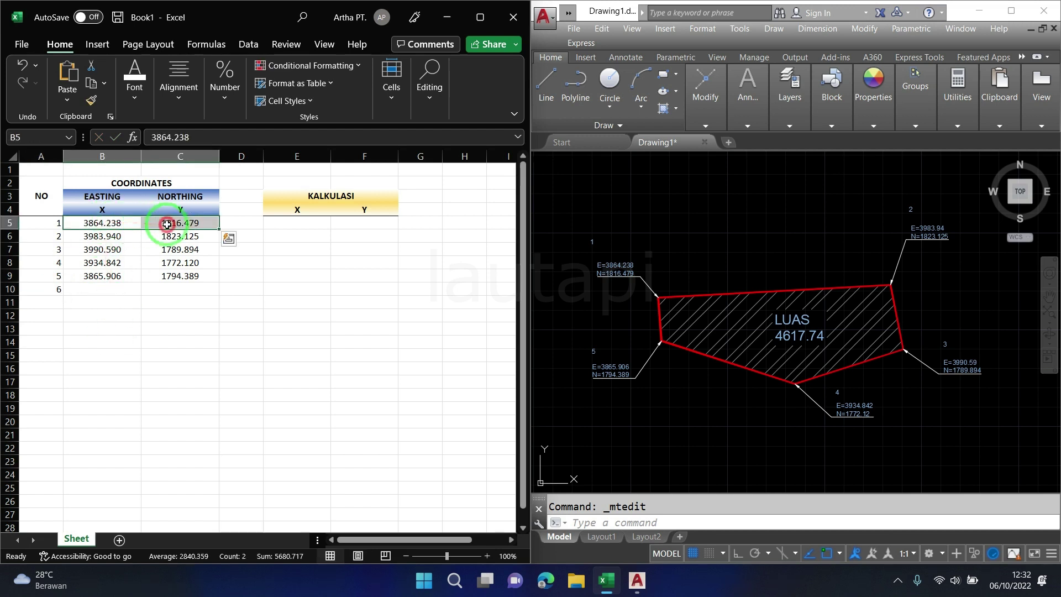
right_click(167, 225)
left_click(205, 198)
left_click_drag(114, 289, 177, 289)
right_click(176, 289)
left_click(213, 239)
left_click(119, 325)
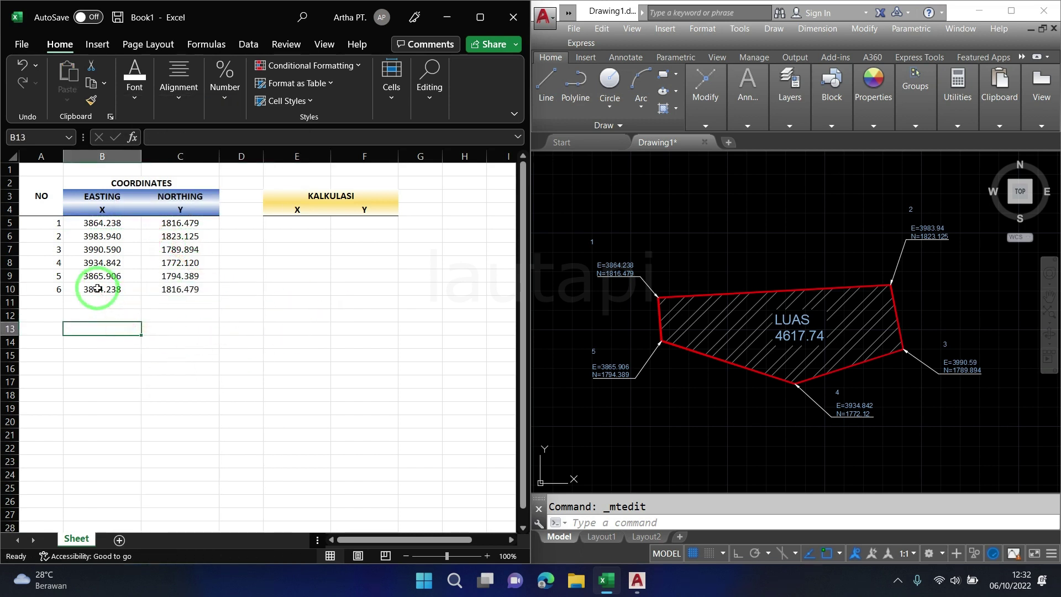
left_click(188, 327)
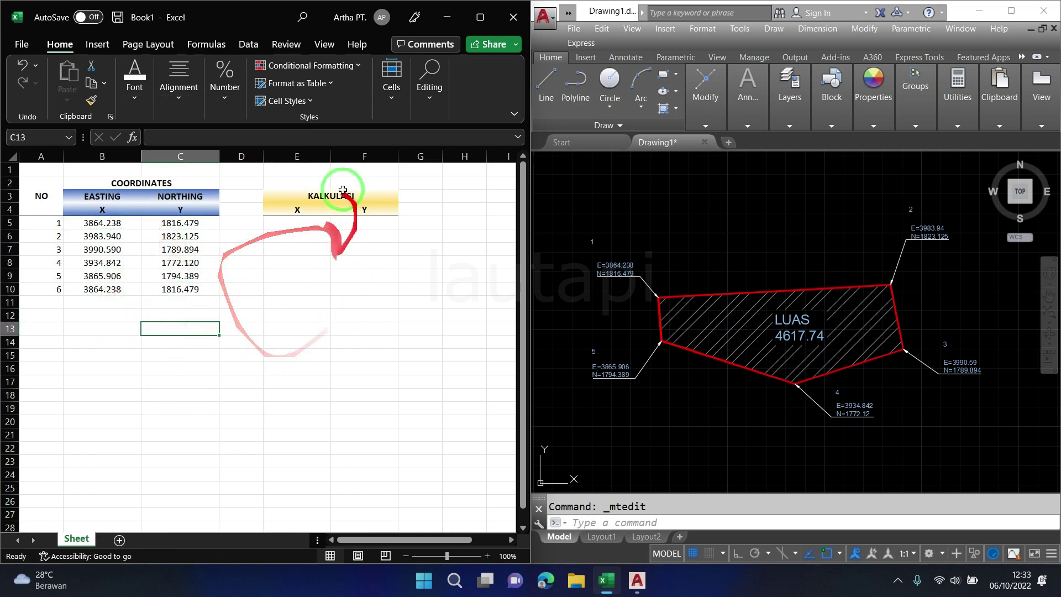
Step: Enter 0 in E5 and the cross-product =B5*C6 in E6
left_click(299, 223)
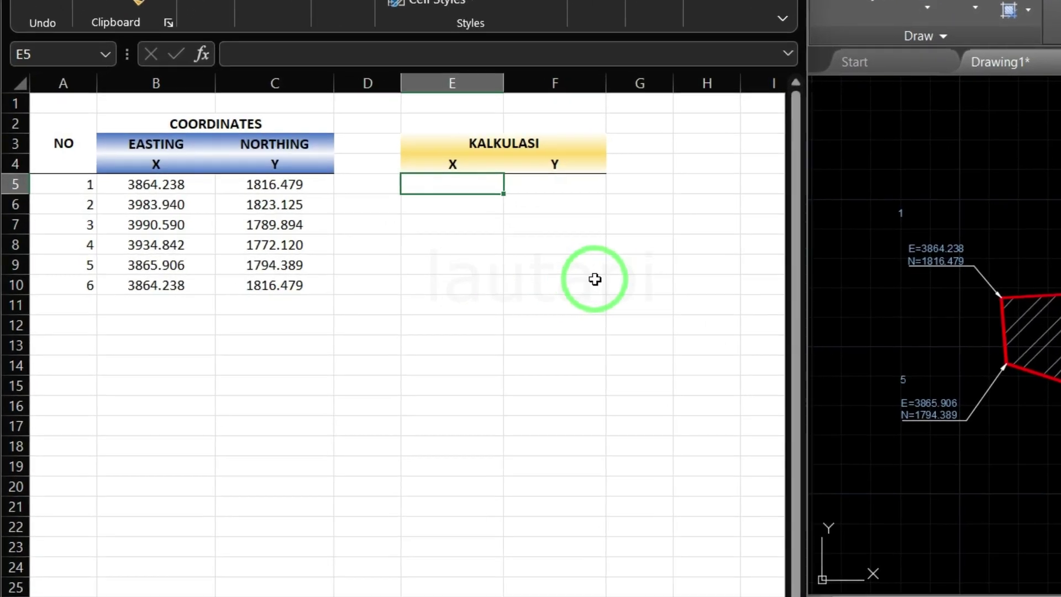
type("0")
key("Return")
type("=")
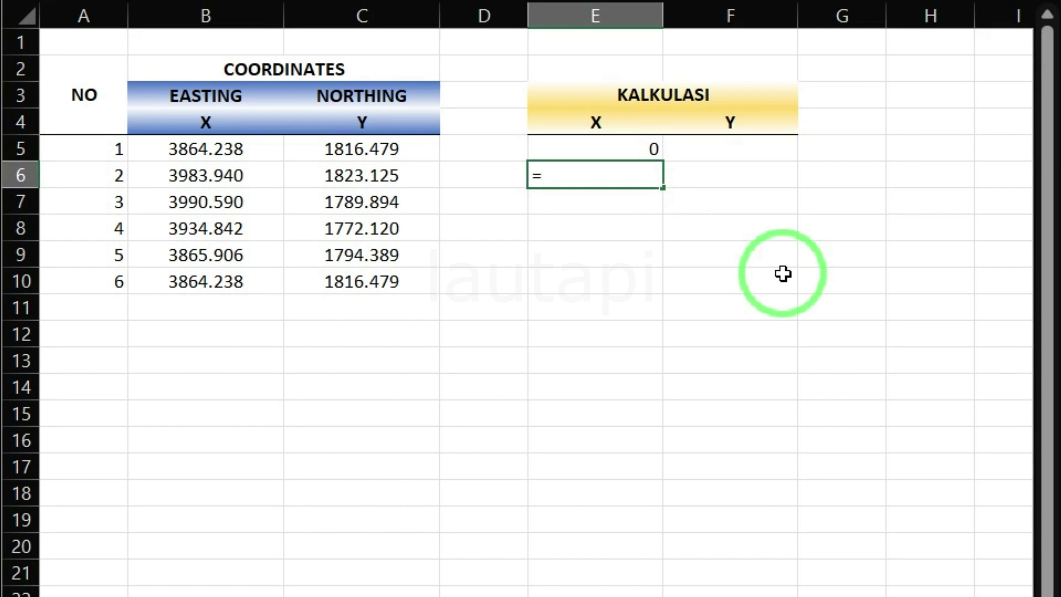
left_click(221, 155)
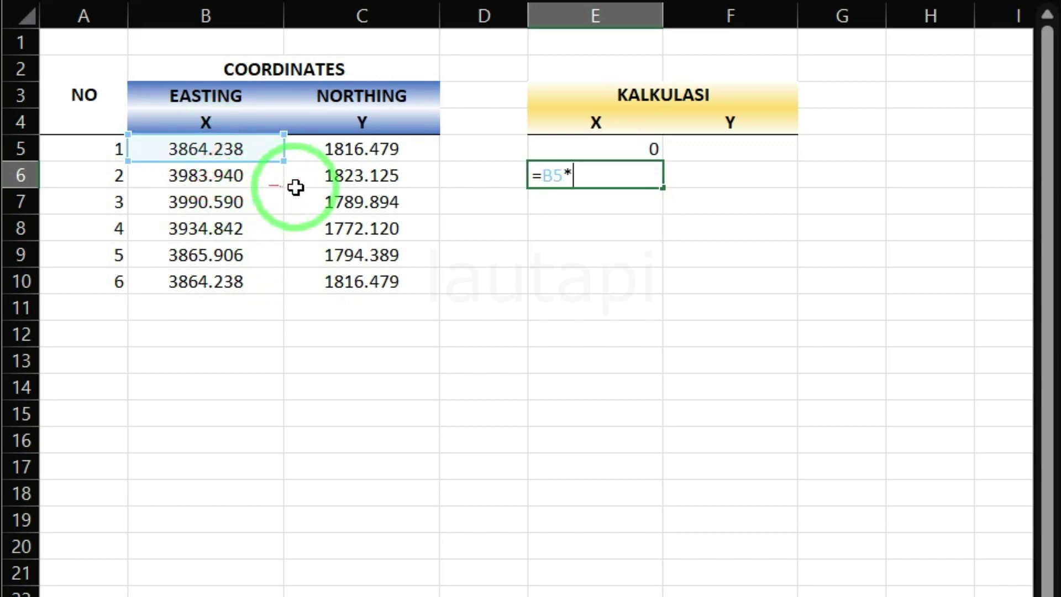
left_click(315, 176)
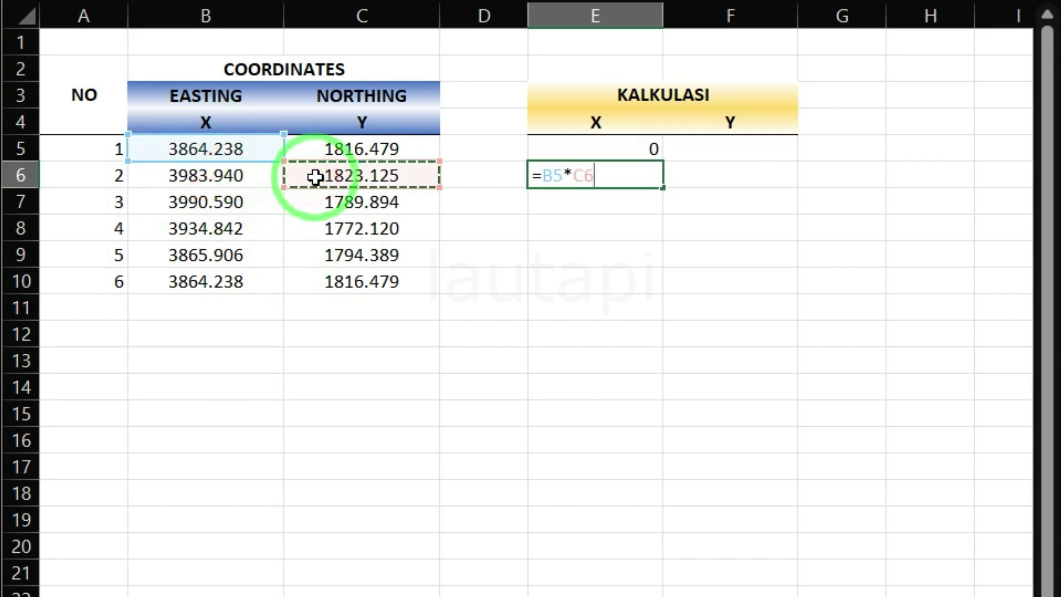
key("Return")
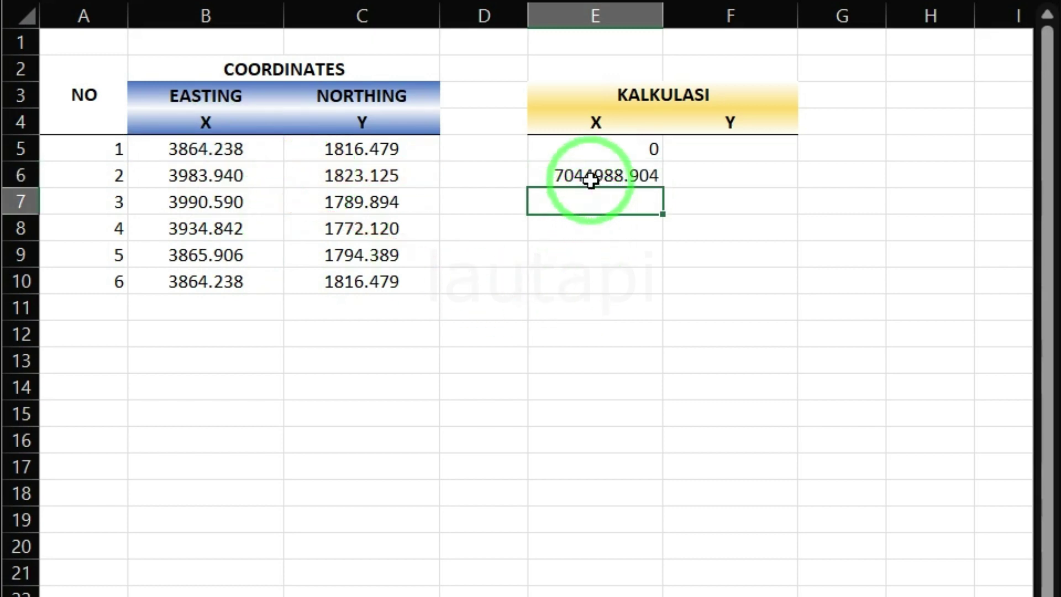
Step: Enter the cross-product =B6*C7 in E7 for point 3
left_click(587, 176)
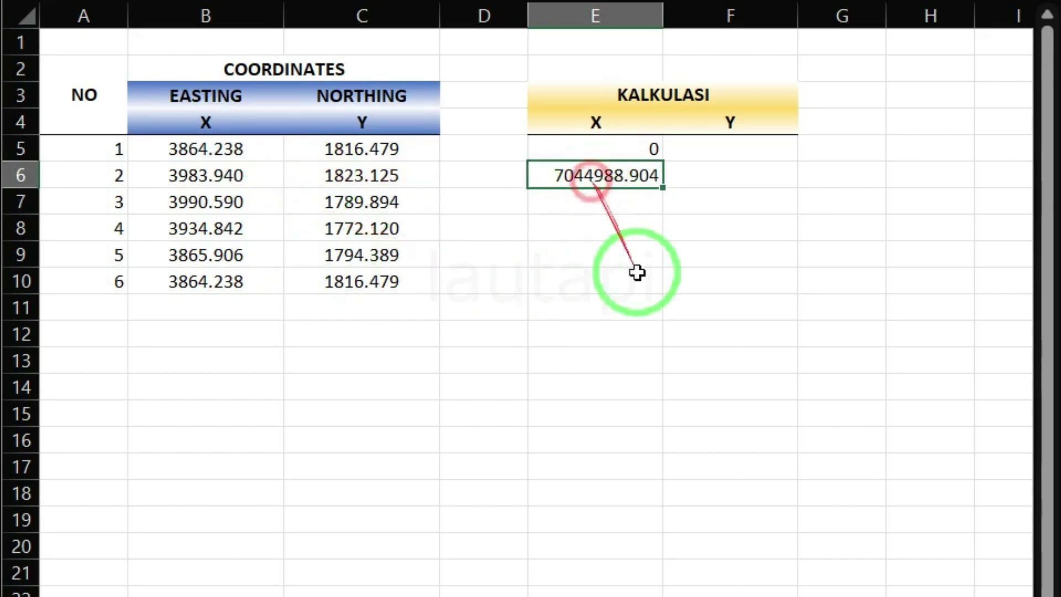
left_click(630, 197)
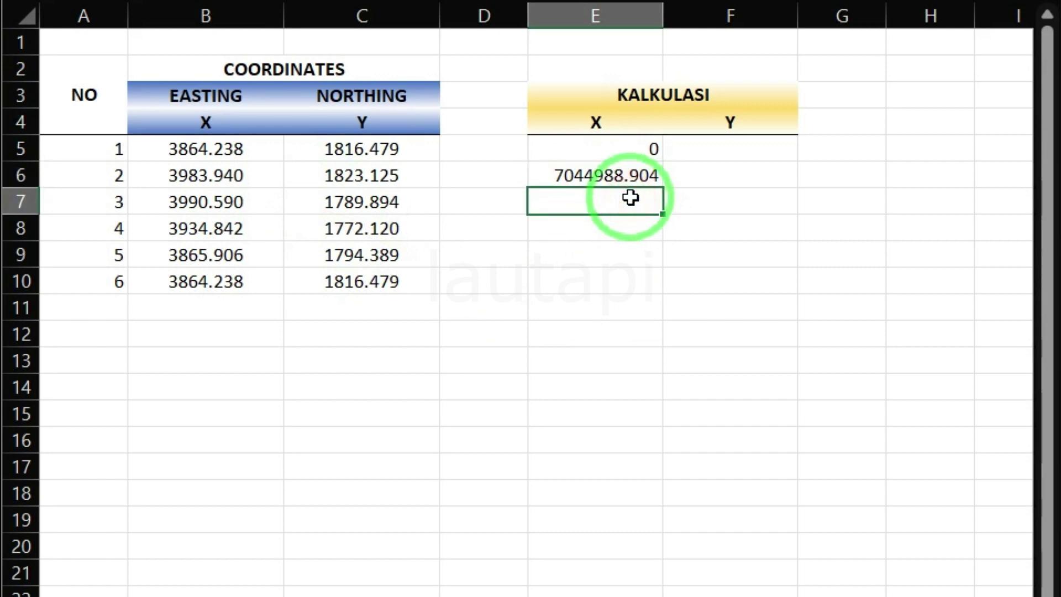
type("=")
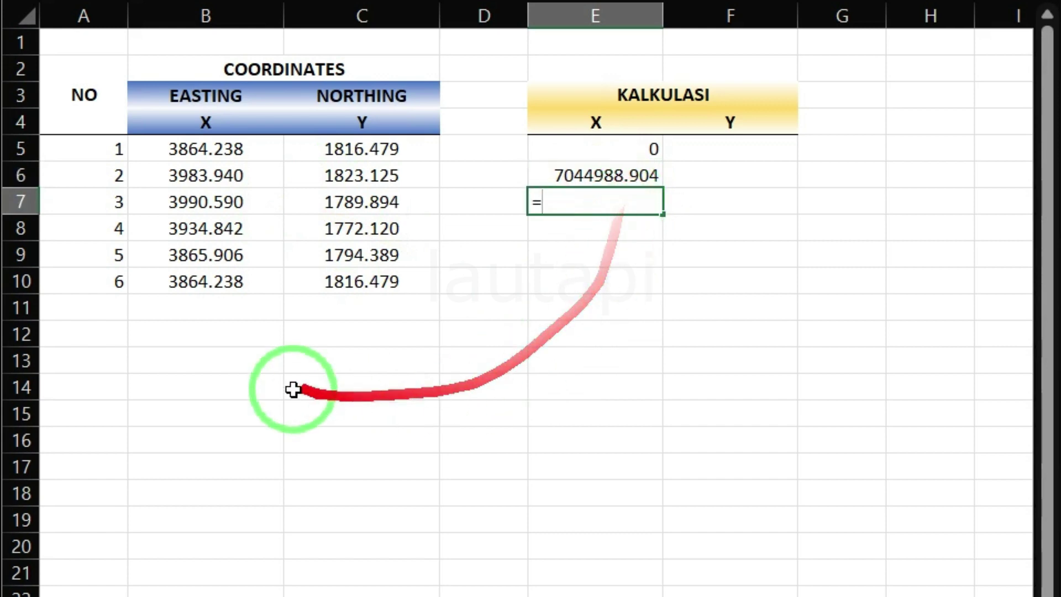
left_click(198, 177)
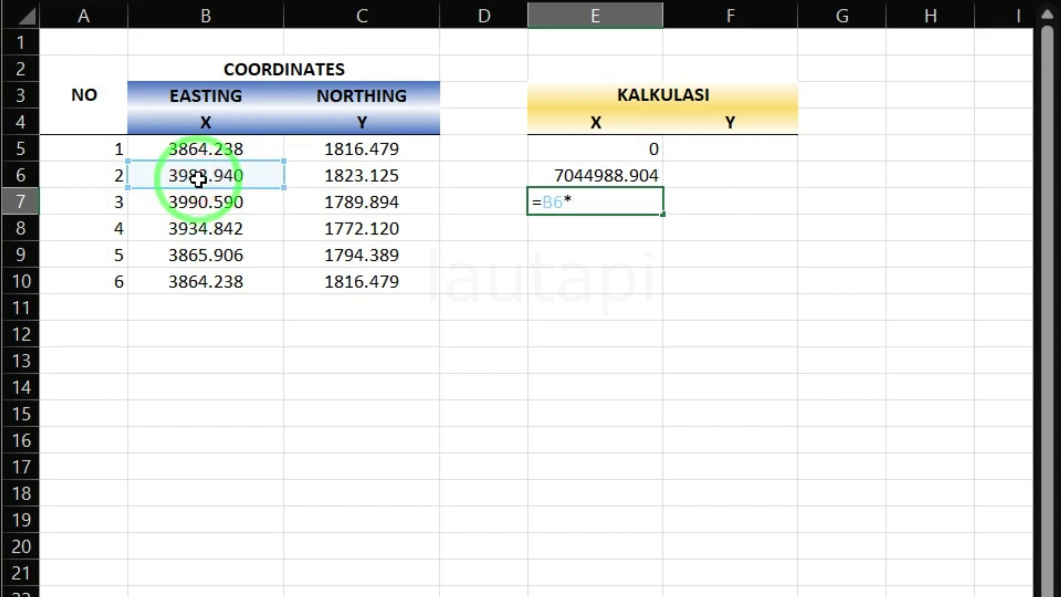
left_click(330, 206)
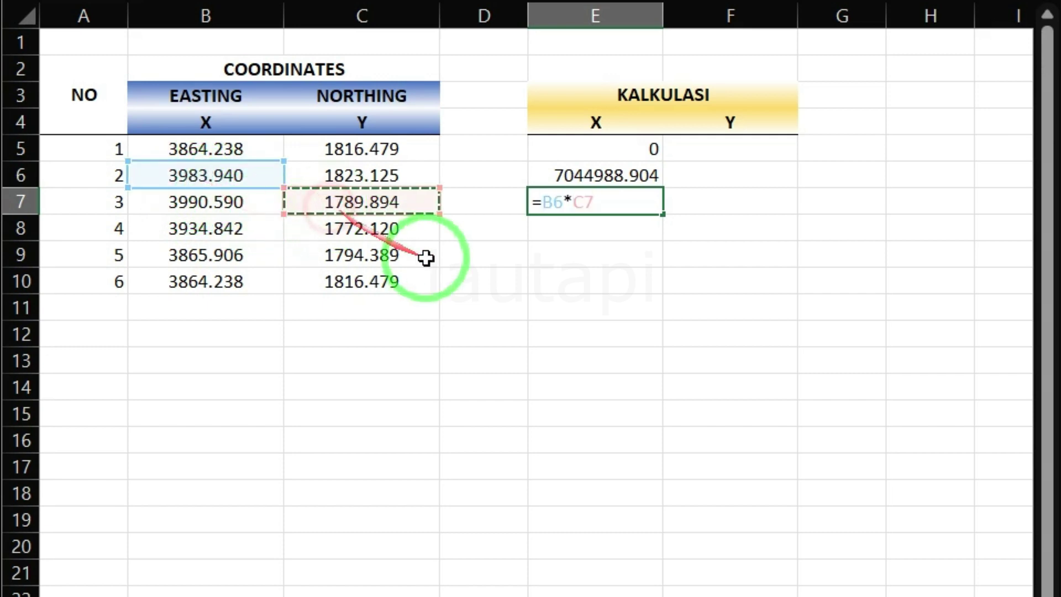
key("Return")
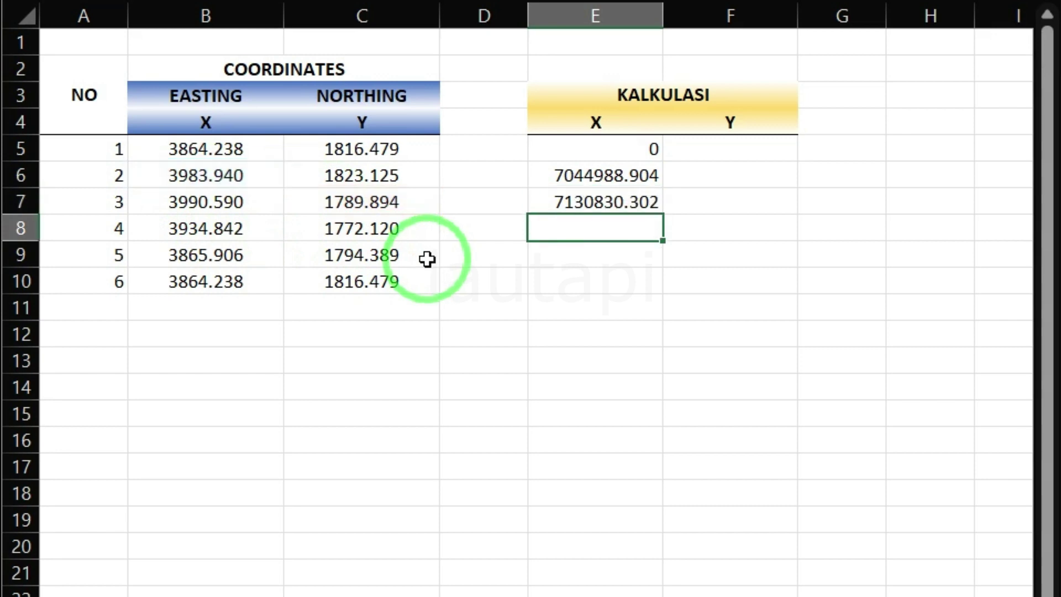
Step: Fill the cross-product formula down to E10 and verify the formulas for points 4–6
left_click(645, 202)
left_click_drag(661, 213, 639, 290)
left_click(772, 260)
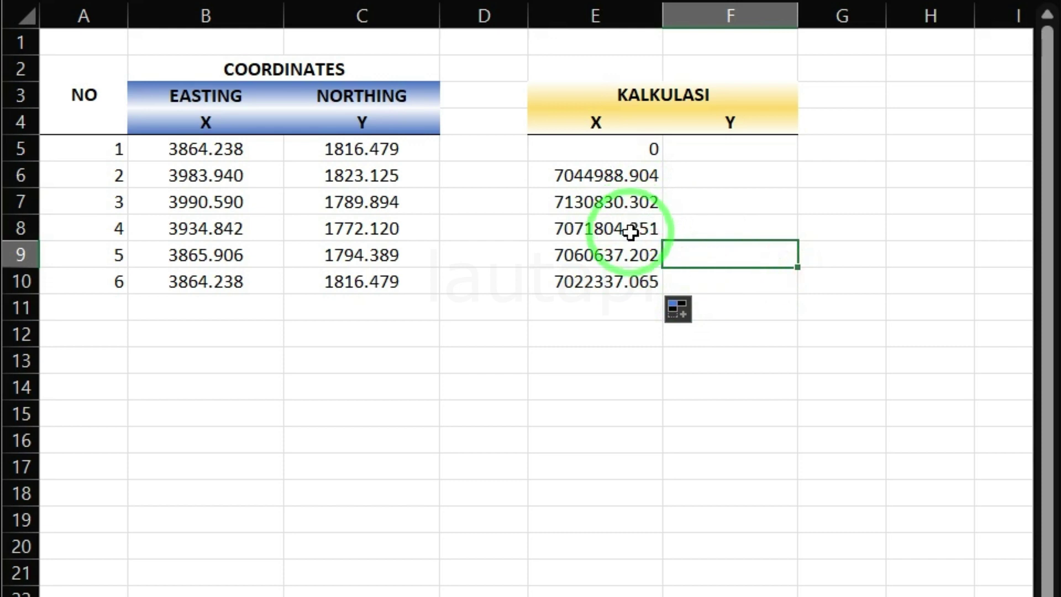
double_click(630, 232)
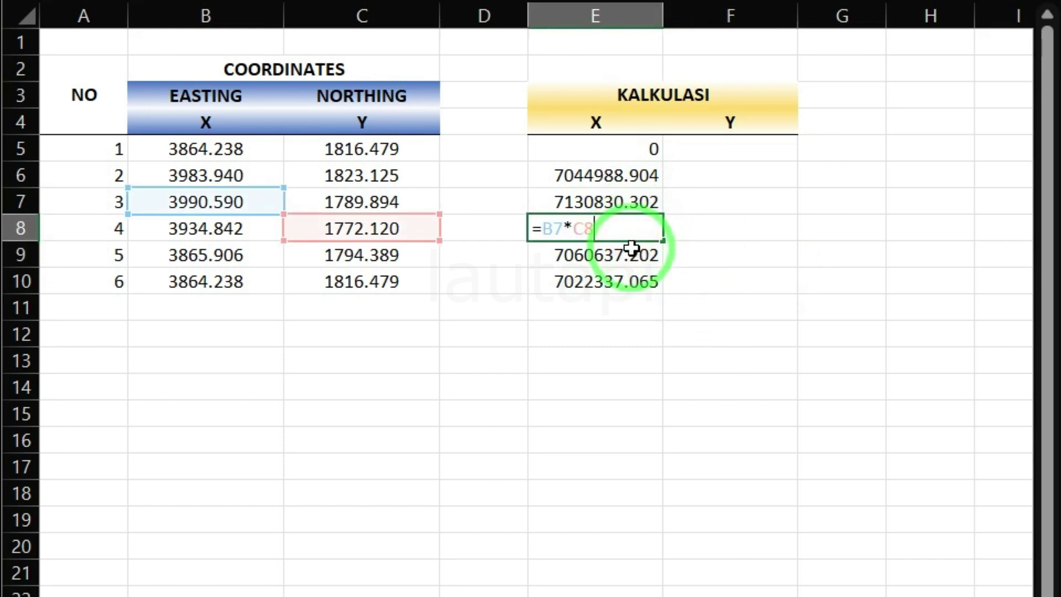
key("Escape")
double_click(632, 256)
key("Escape")
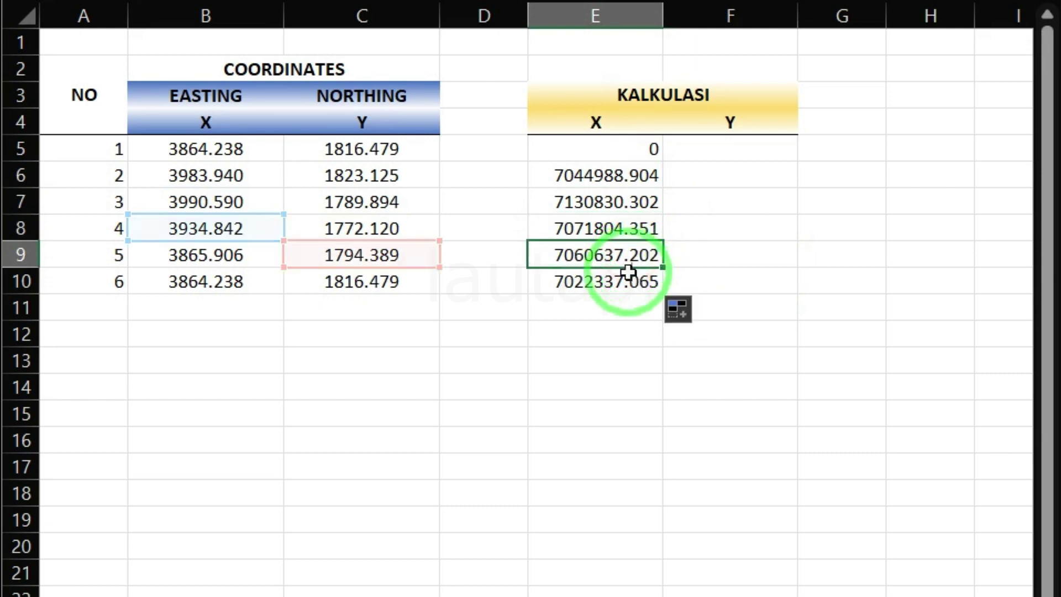
left_click(624, 280)
double_click(624, 280)
key("Escape")
left_click(732, 250)
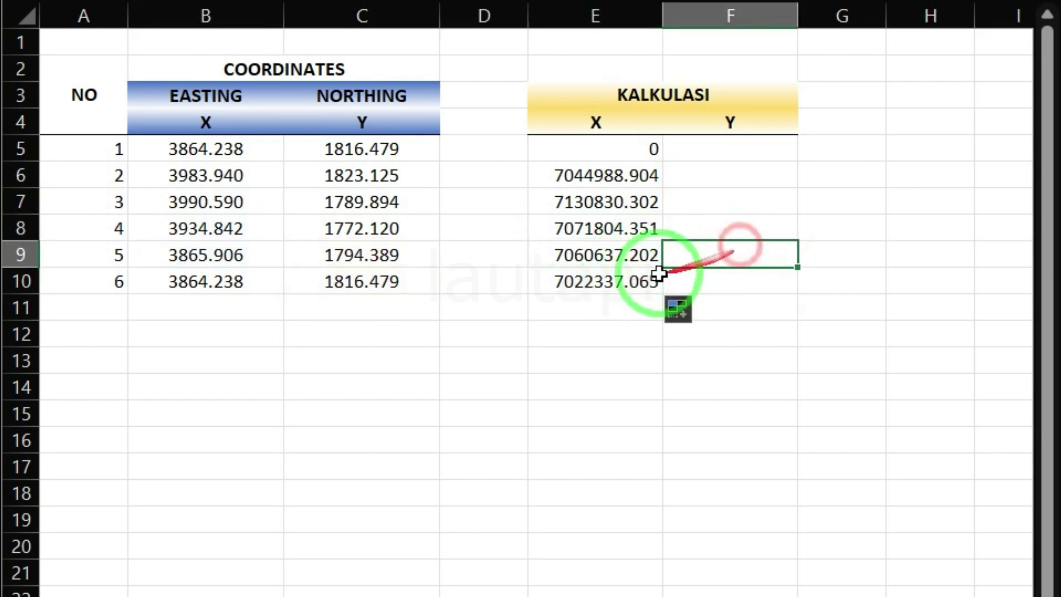
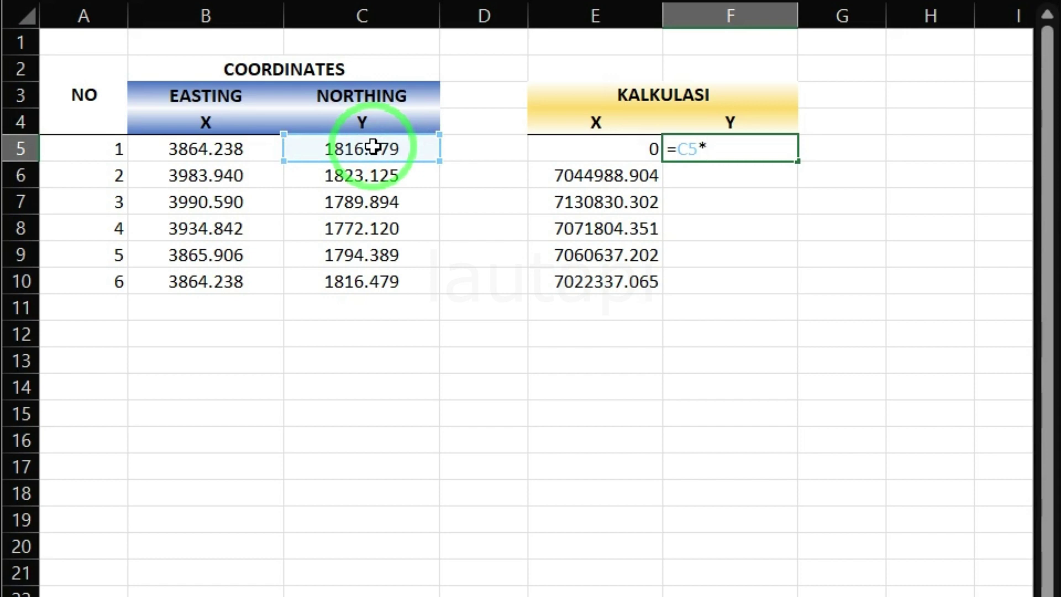
Step: Enter =C5*B6 in F5 and =C6*B7 in F6 as the Y products
left_click(246, 177)
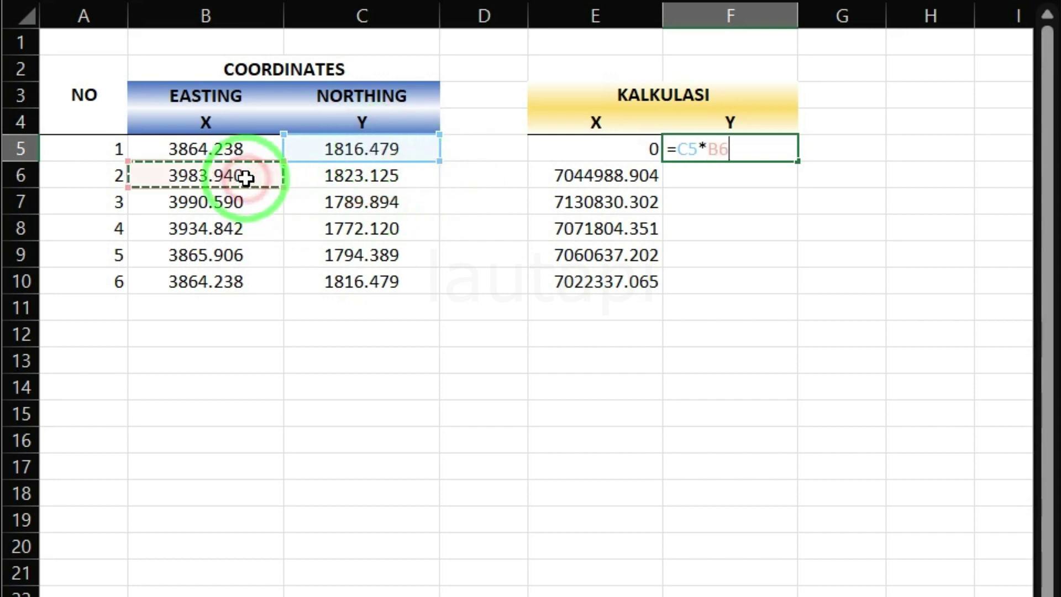
key("Return")
type("=")
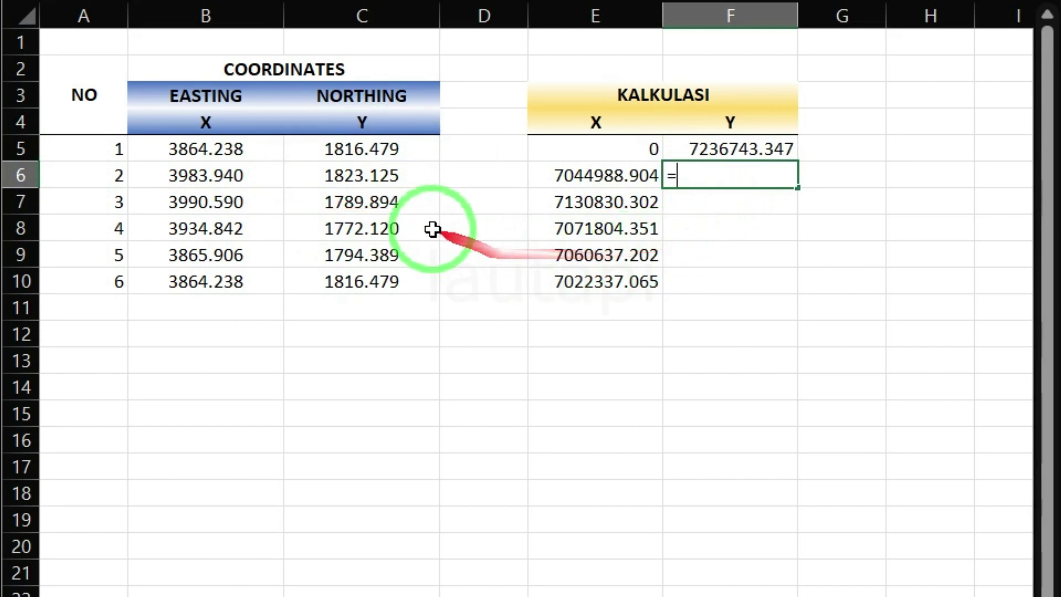
left_click(395, 177)
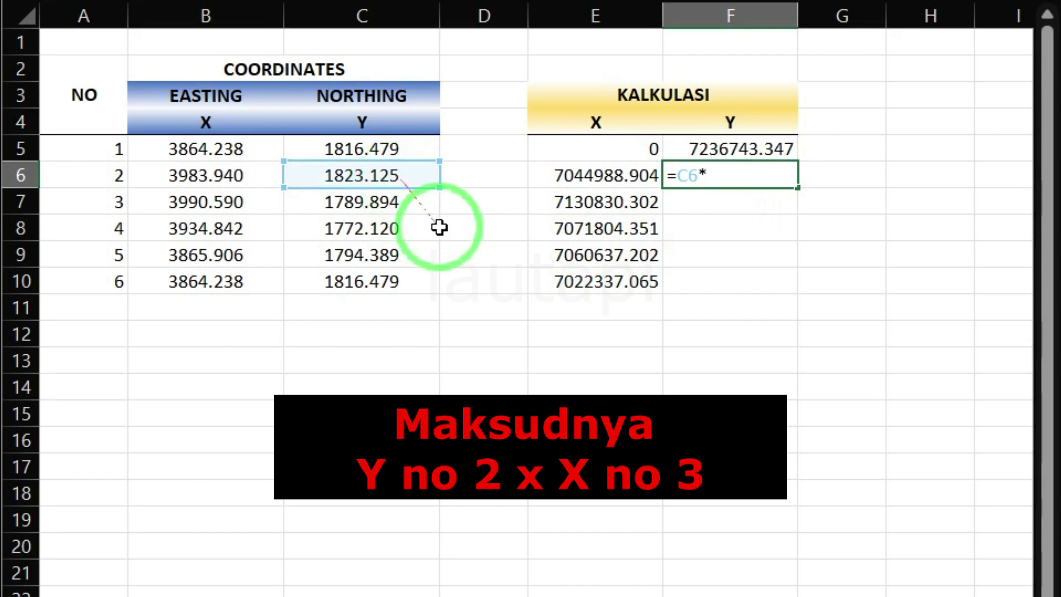
left_click(242, 205)
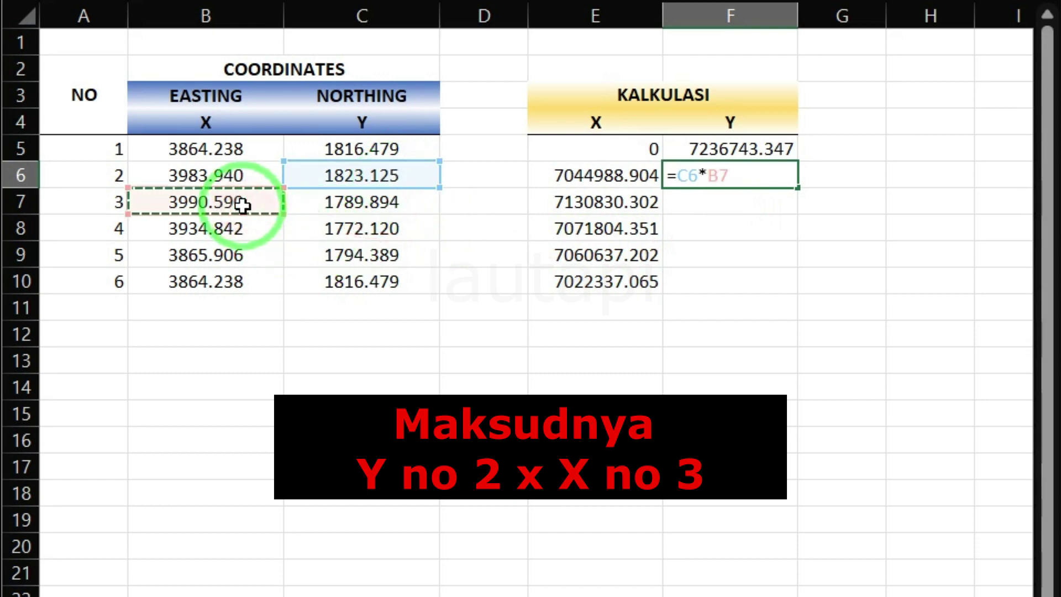
key("Return")
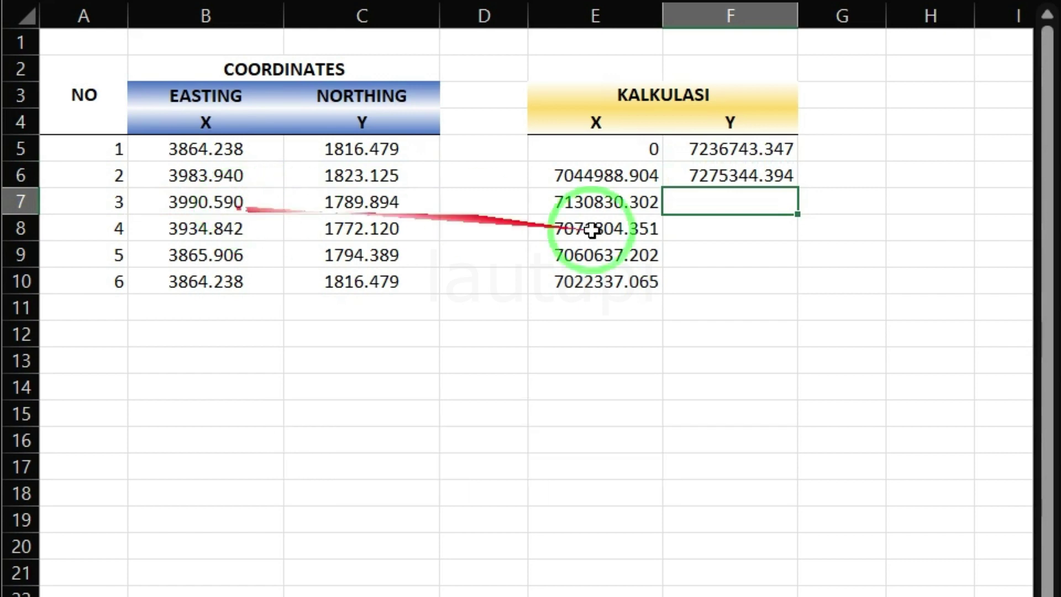
Step: Fill the F6 product formula down to F10 and check F10's formula, which shows 0
left_click(781, 177)
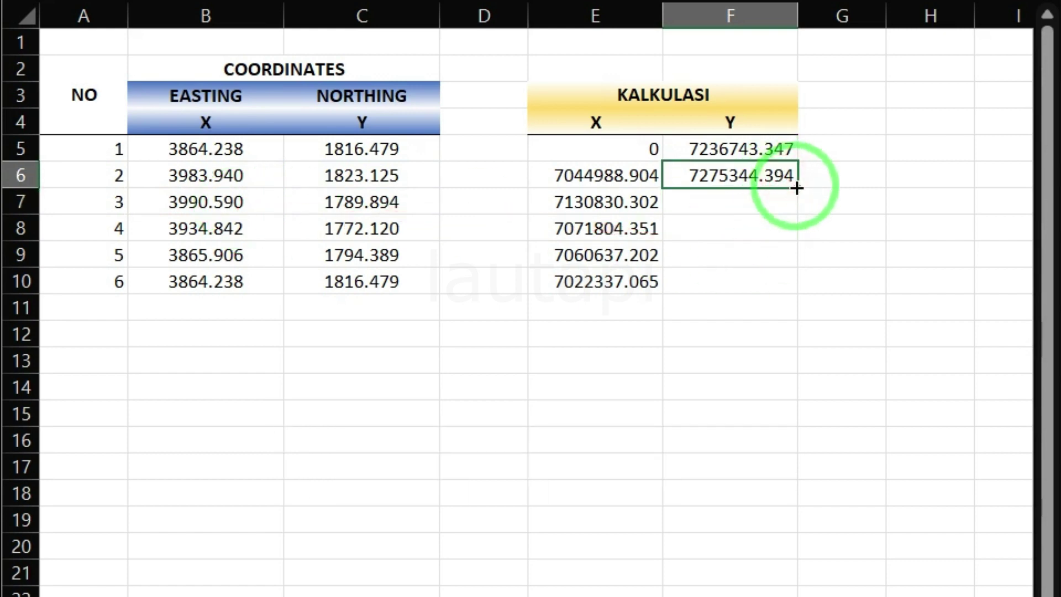
left_click_drag(796, 188, 795, 293)
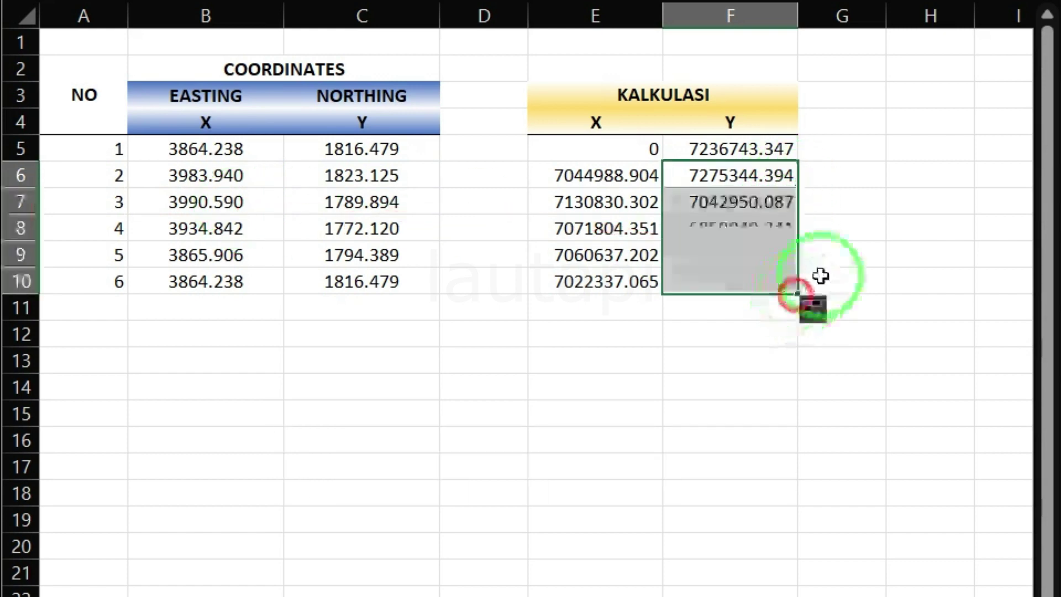
left_click(905, 210)
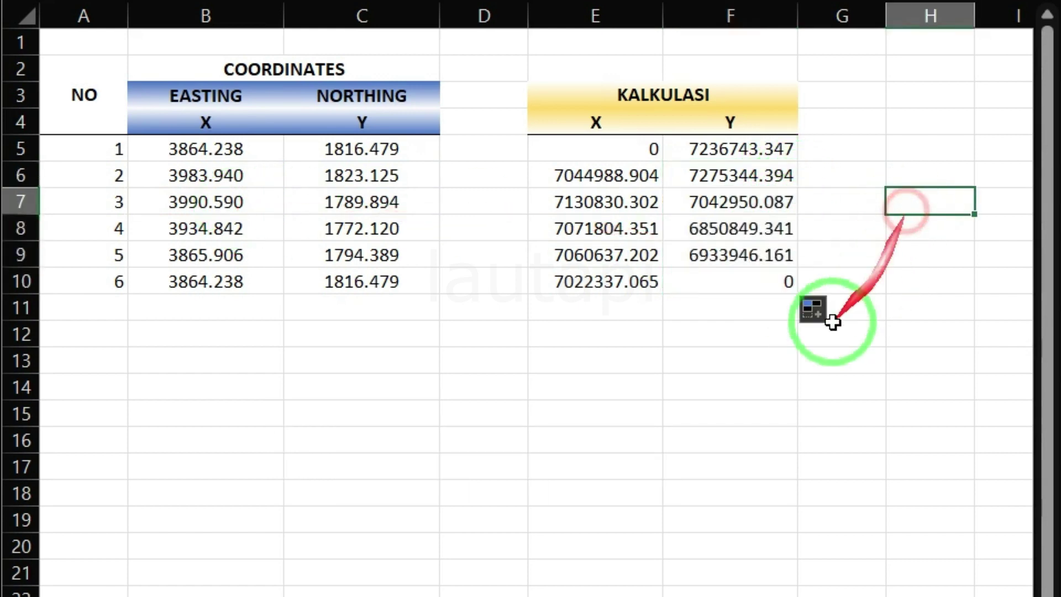
double_click(744, 283)
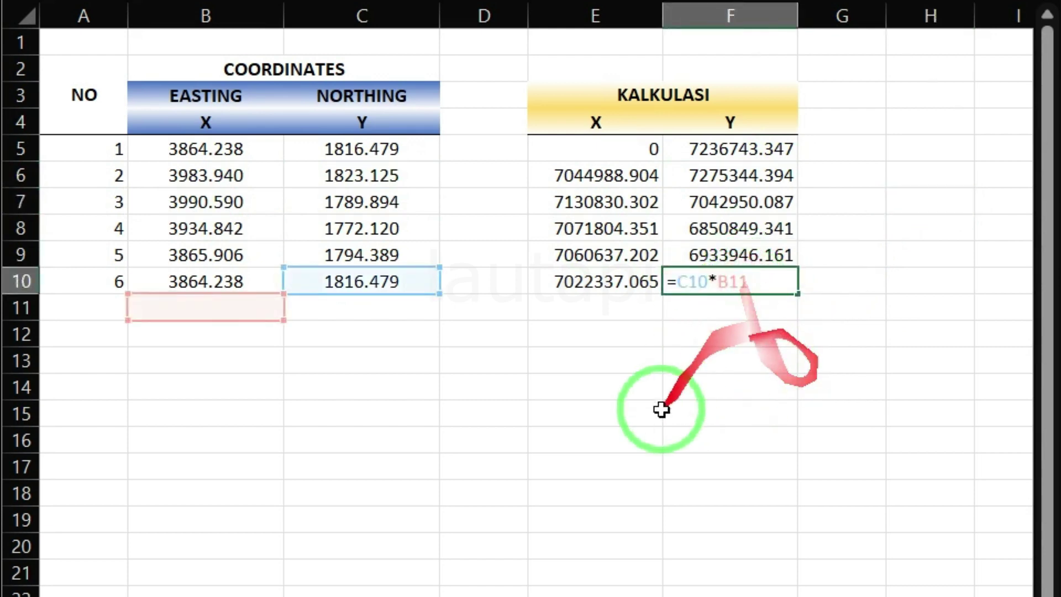
left_click(740, 390)
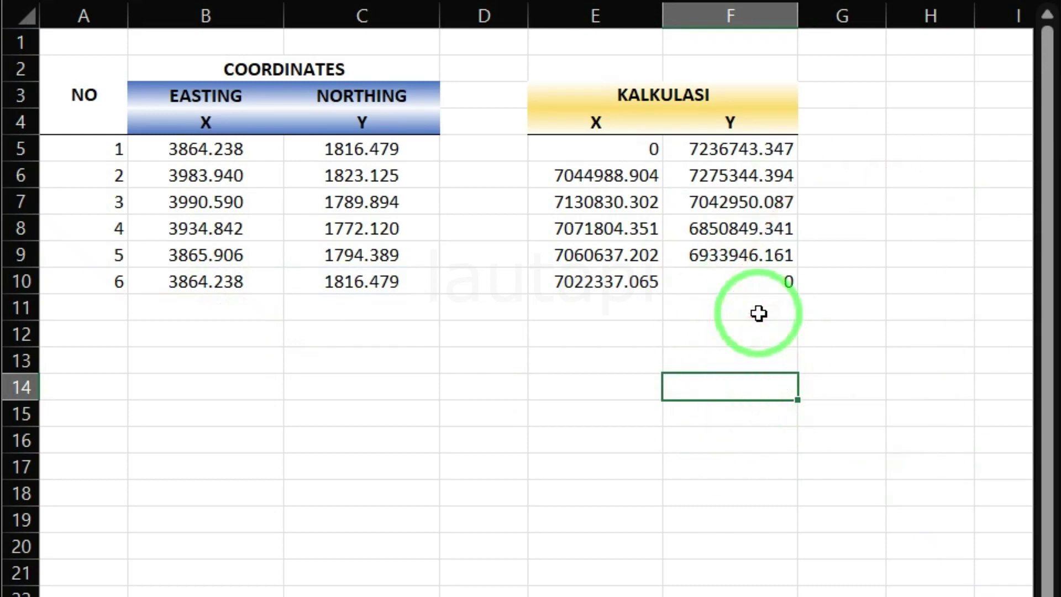
left_click(552, 438)
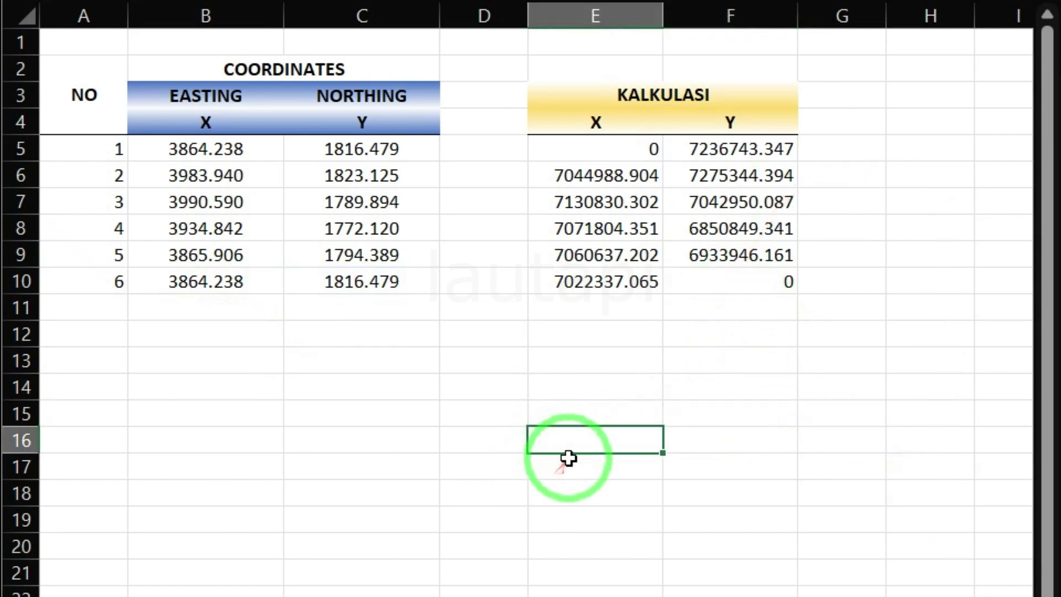
left_click(71, 450)
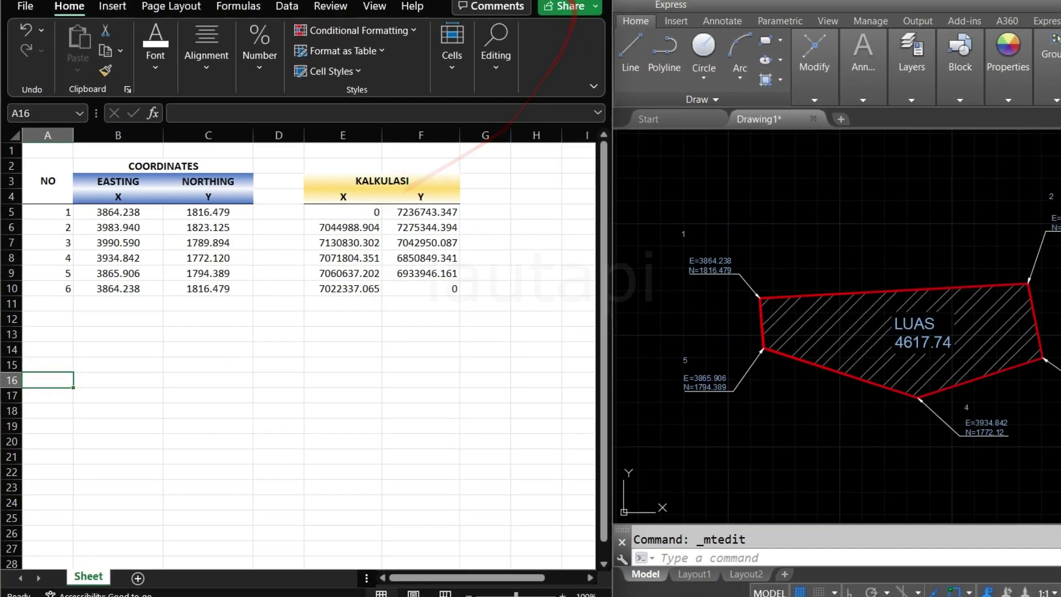
left_click(309, 315)
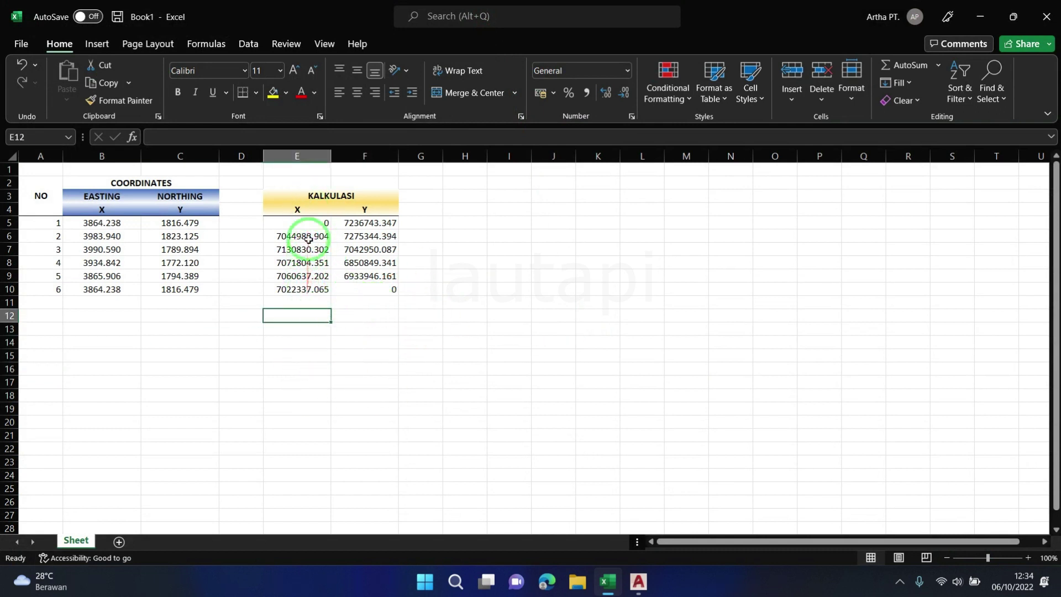
Step: AutoSum the X products in E12 and make the total bold
left_click(906, 67)
key("Return")
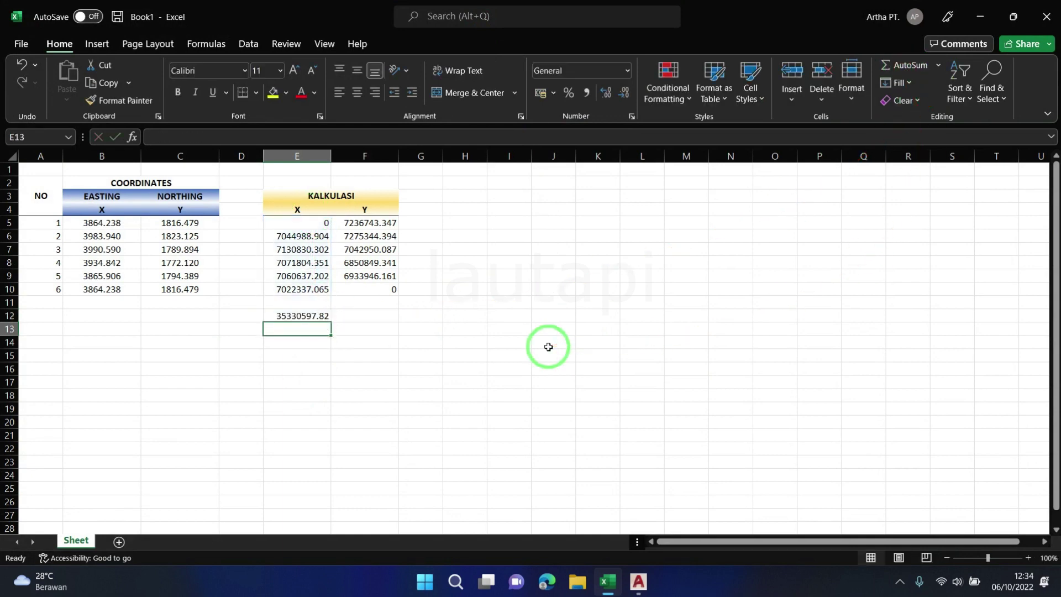
left_click(319, 316)
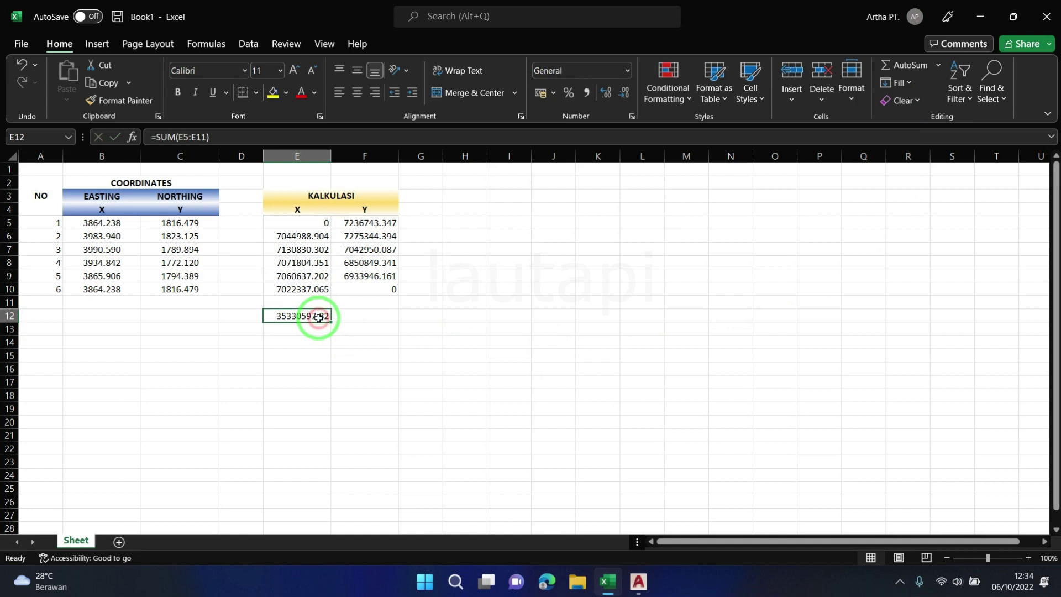
left_click(178, 94)
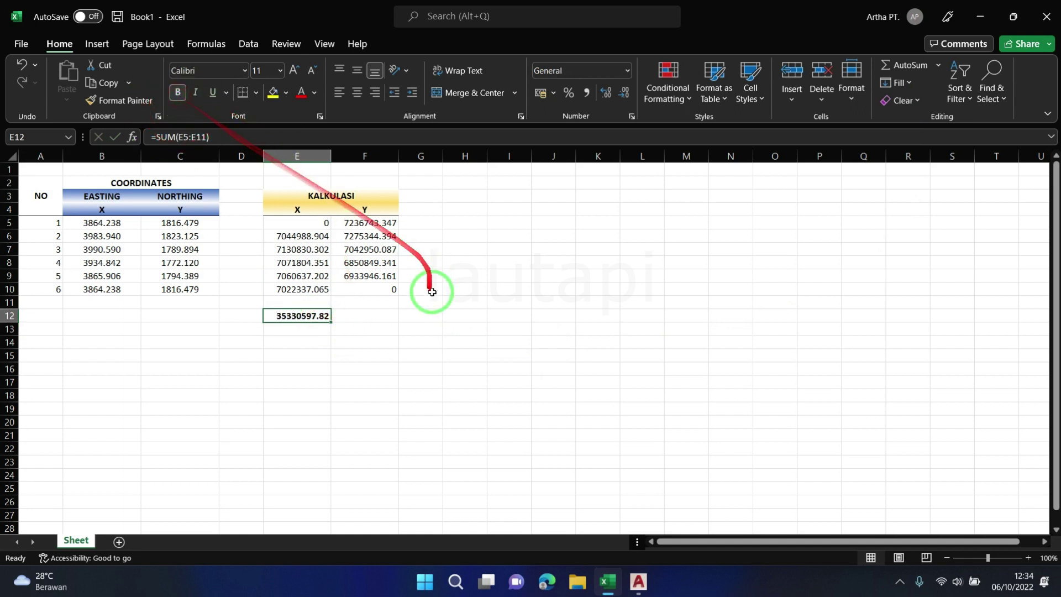
left_click(428, 287)
Step: AutoSum the Y products in F12 and verify both total formulas
left_click(378, 318)
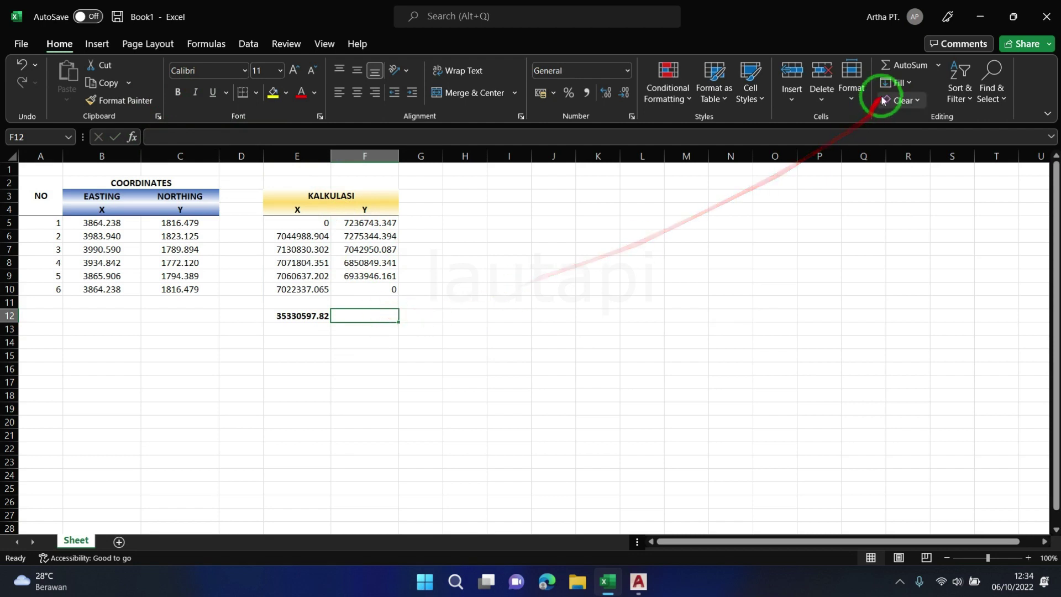
left_click(896, 66)
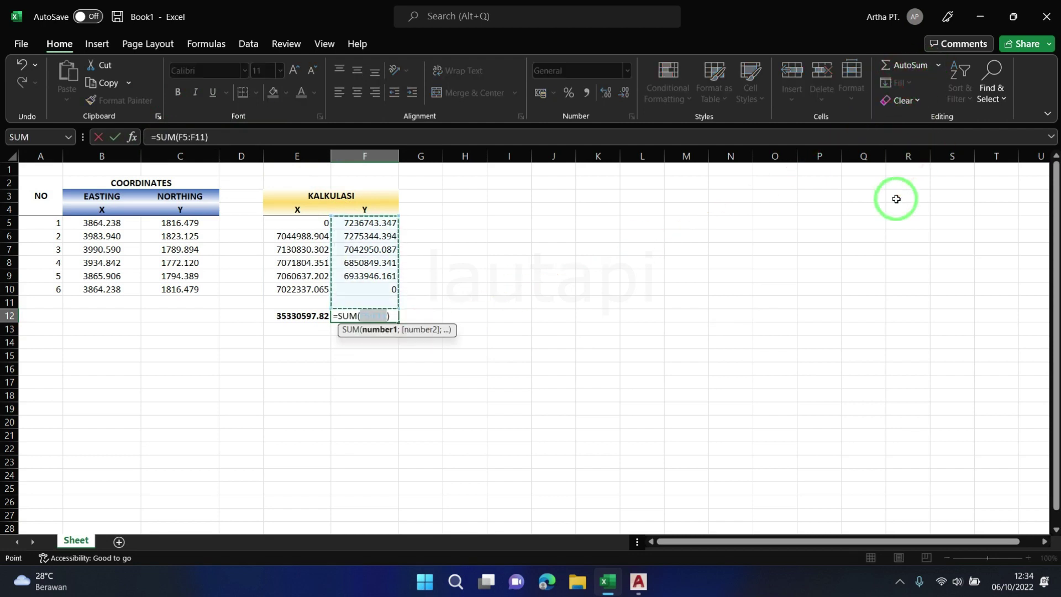
key("Return")
double_click(372, 316)
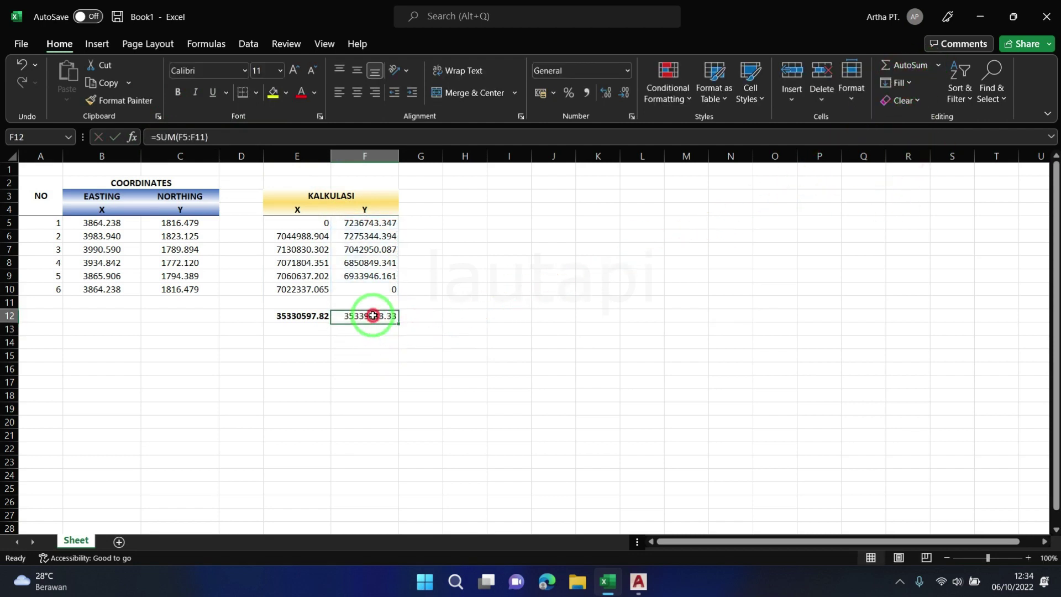
left_click(404, 362)
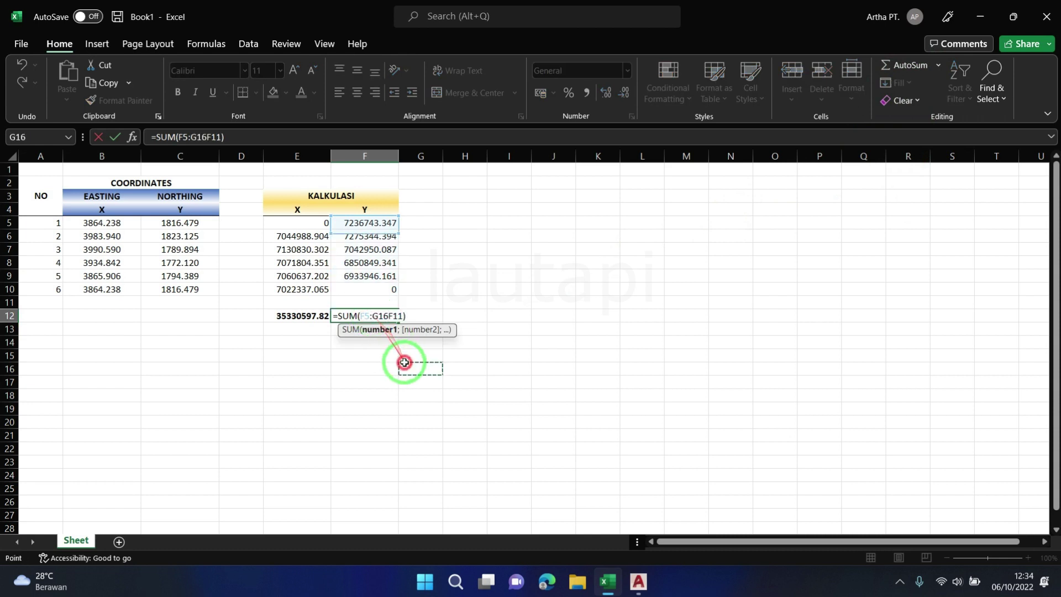
key("Escape")
left_click(323, 318)
double_click(323, 316)
key("Escape")
left_click(365, 354)
double_click(366, 316)
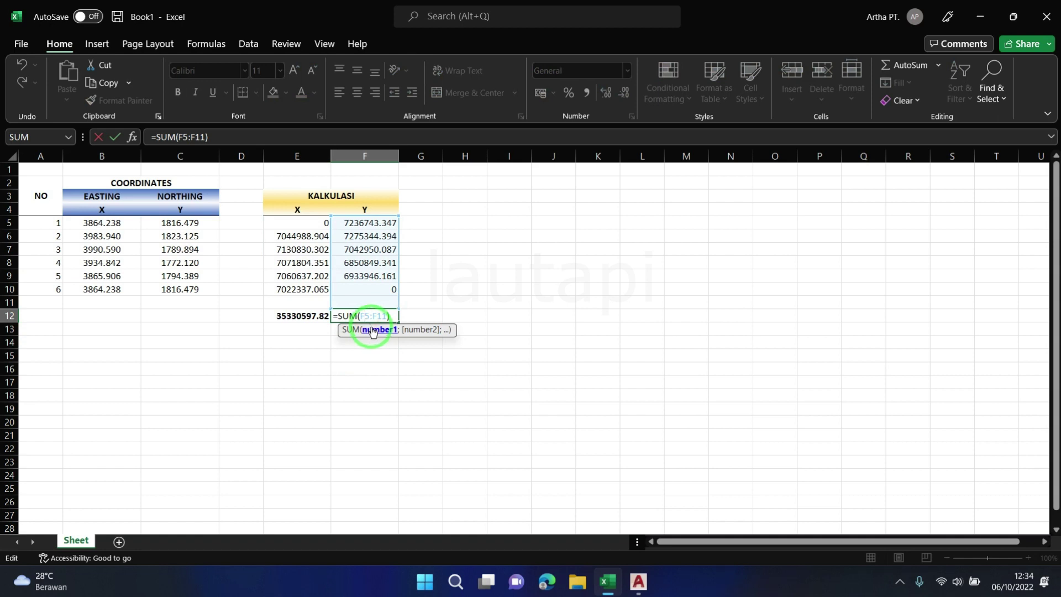
key("Escape")
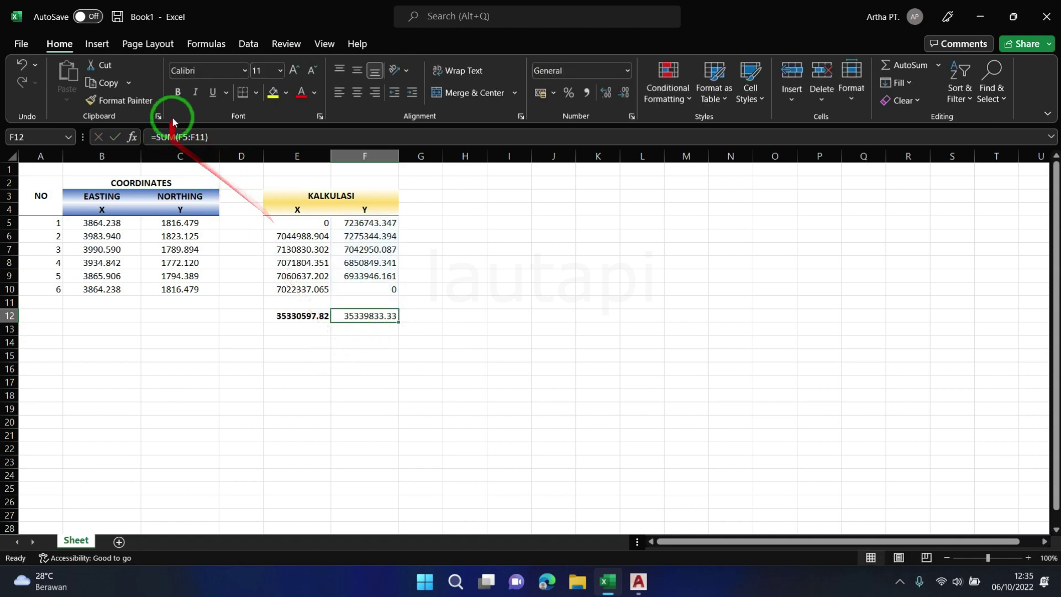
Step: Make the Y total in F12 bold with a red font colour
left_click(177, 93)
left_click(303, 95)
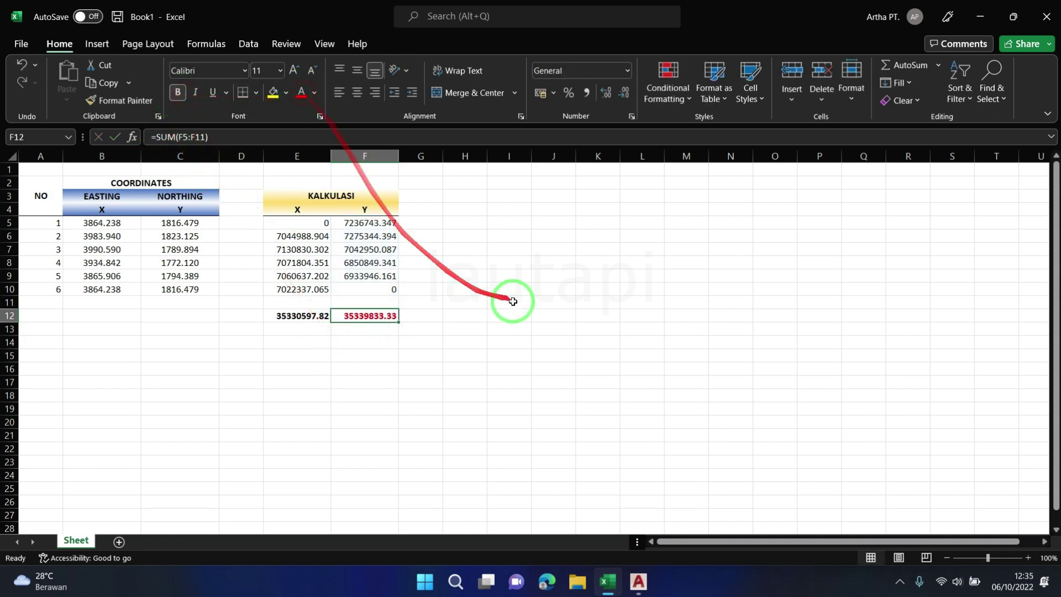
left_click(508, 301)
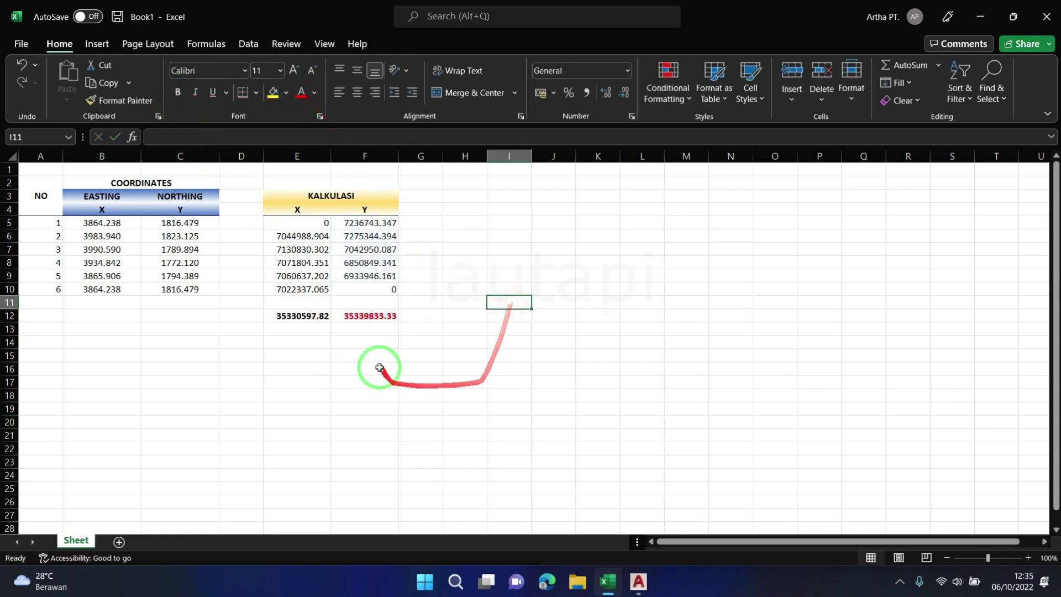
left_click(349, 341)
left_click_drag(319, 328, 129, 381)
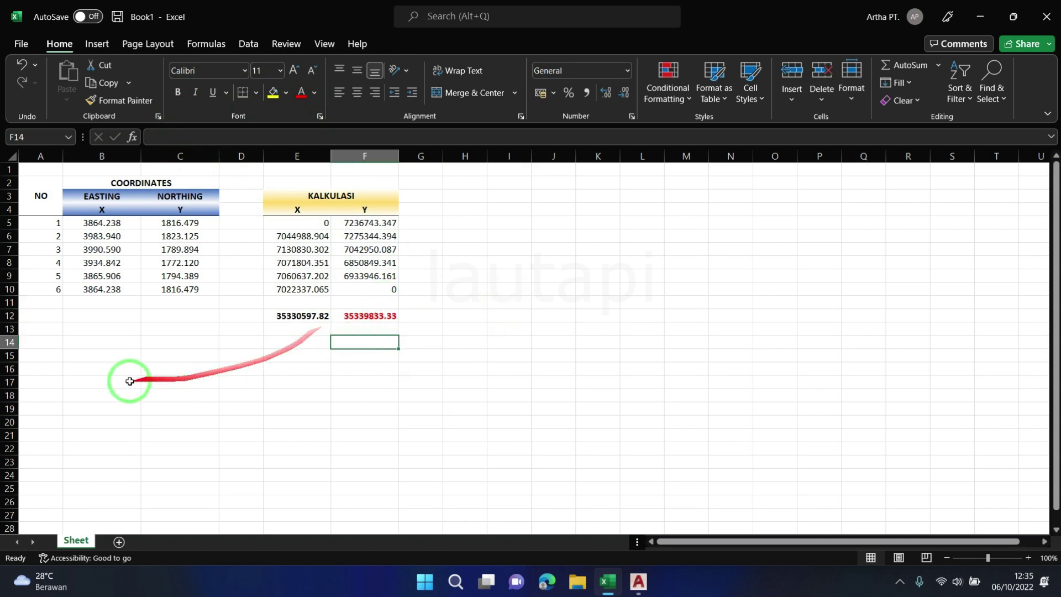
Step: Increase row 16's height and enter the label LUAS in A16
left_click_drag(11, 375, 11, 386)
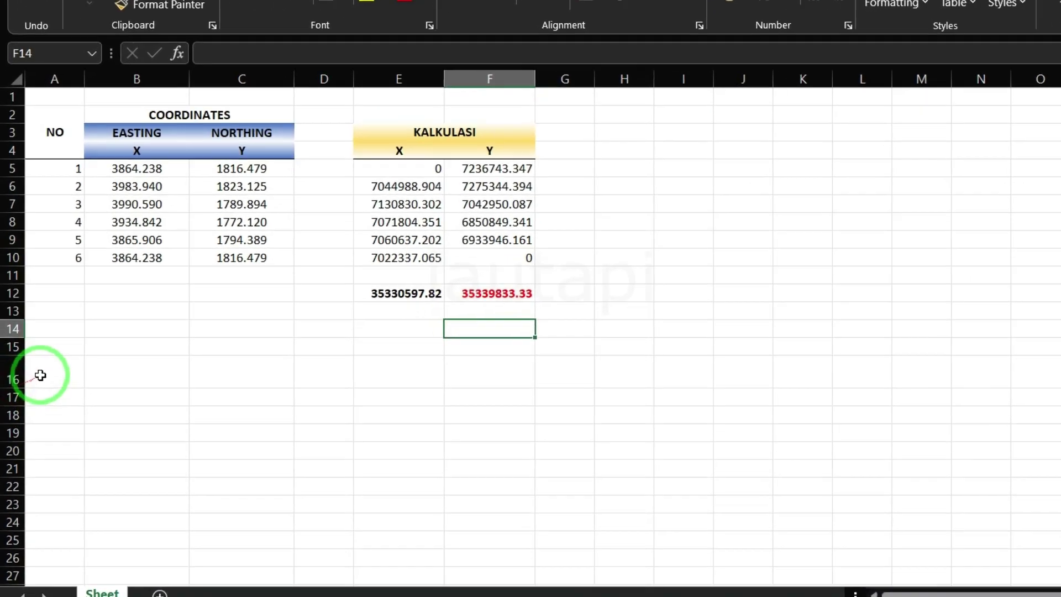
left_click(30, 377)
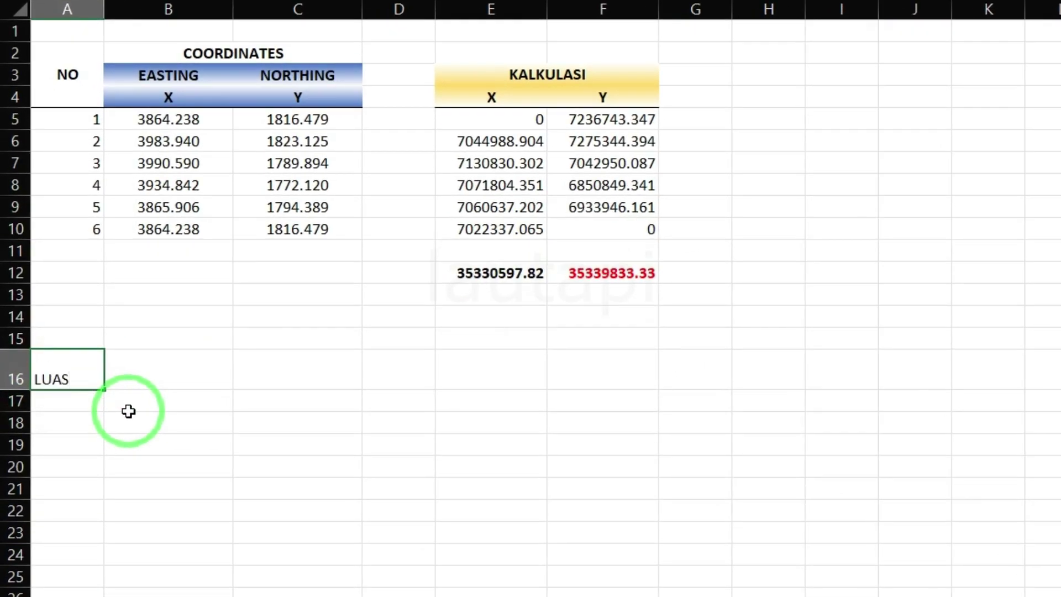
key("Return")
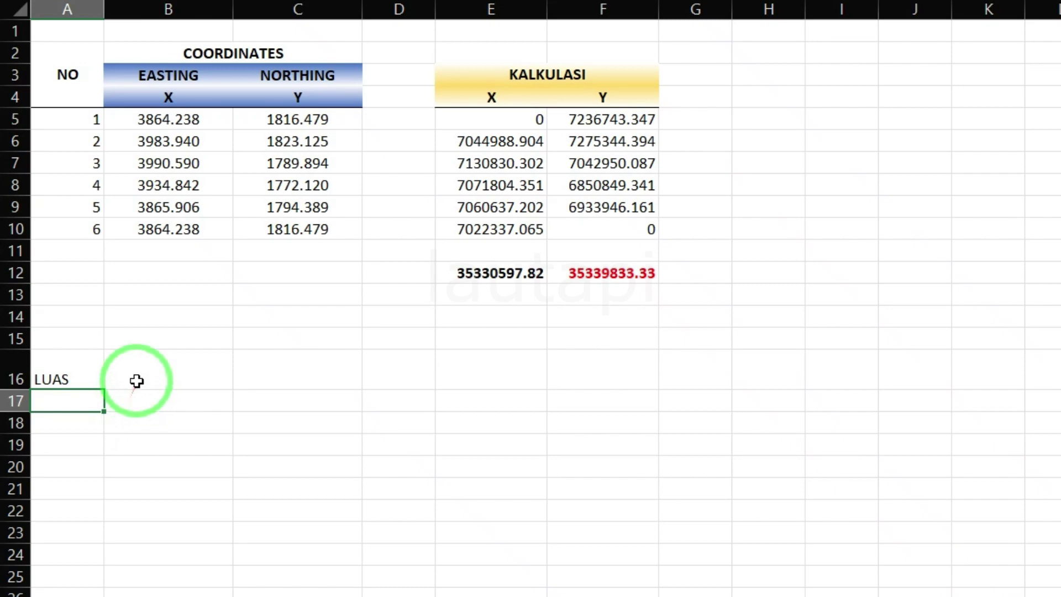
left_click(141, 385)
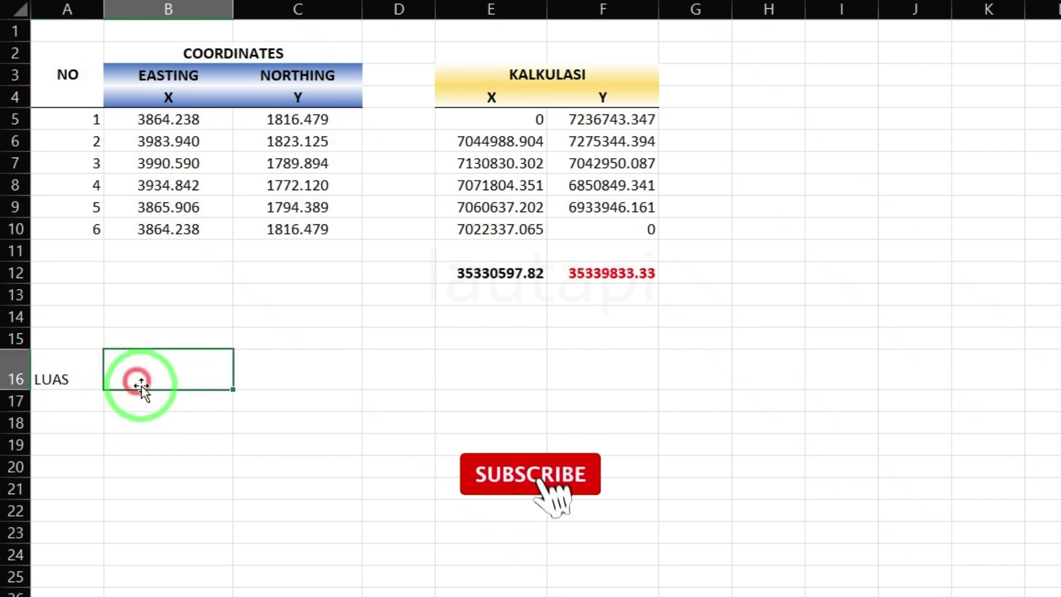
Step: Centre the LUAS label and enter =ABS((E12-F12)/2) in B16, giving 4617.752819
left_click(72, 370)
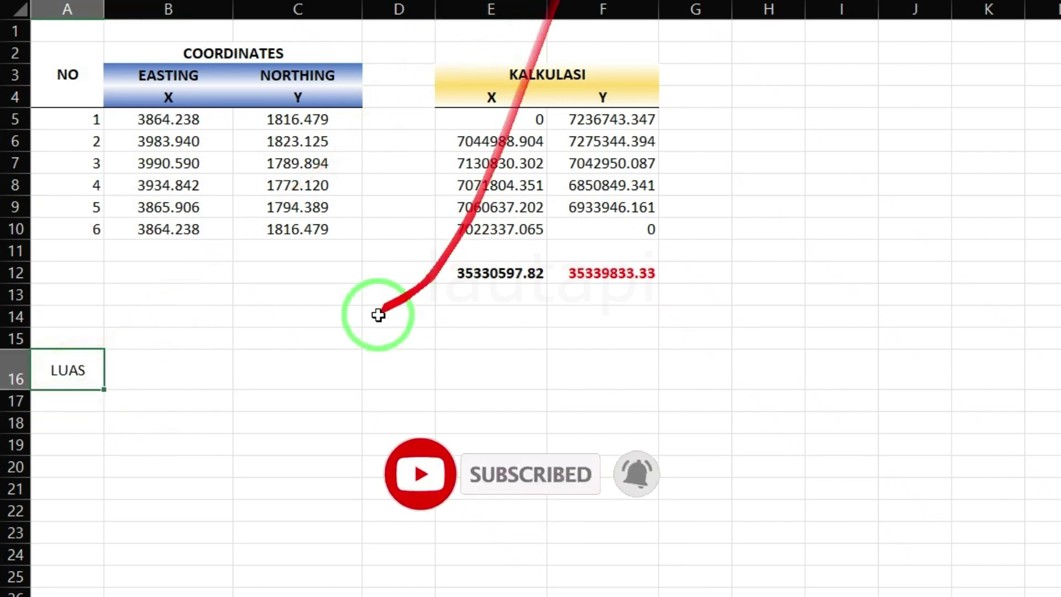
left_click(184, 371)
type("=")
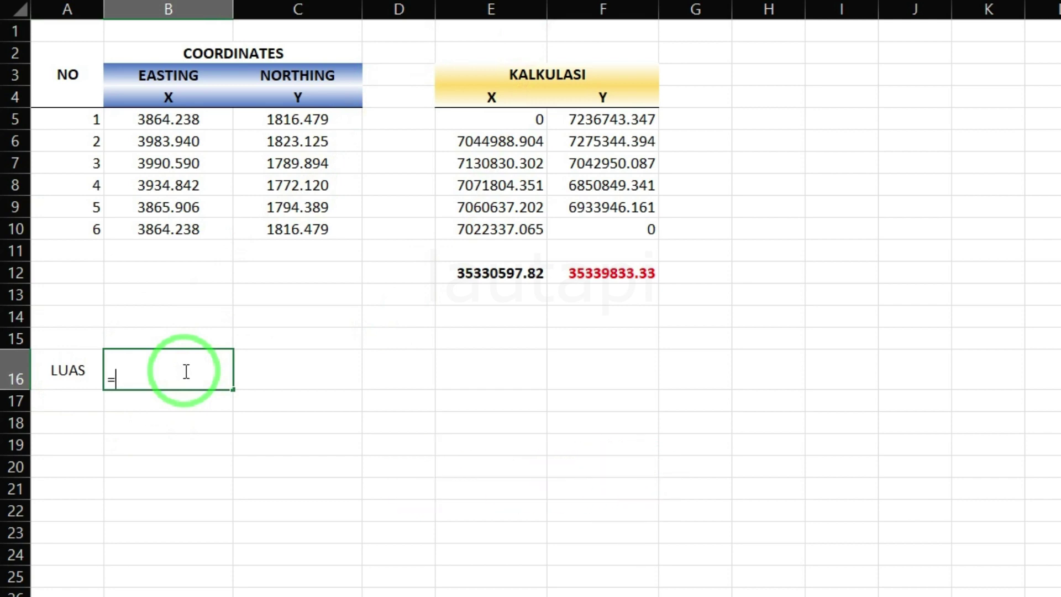
type("ABS")
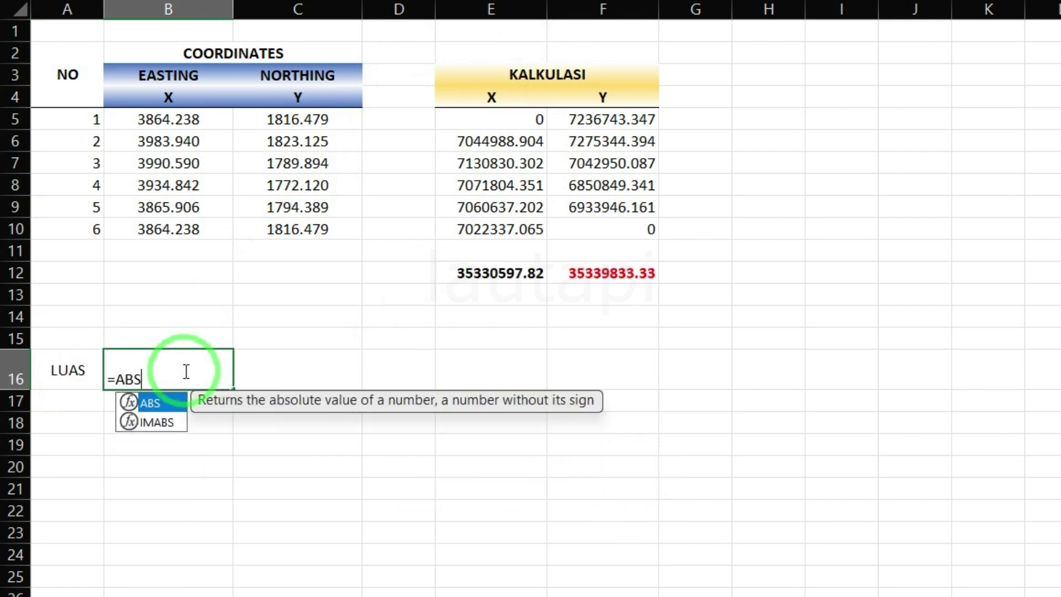
double_click(165, 409)
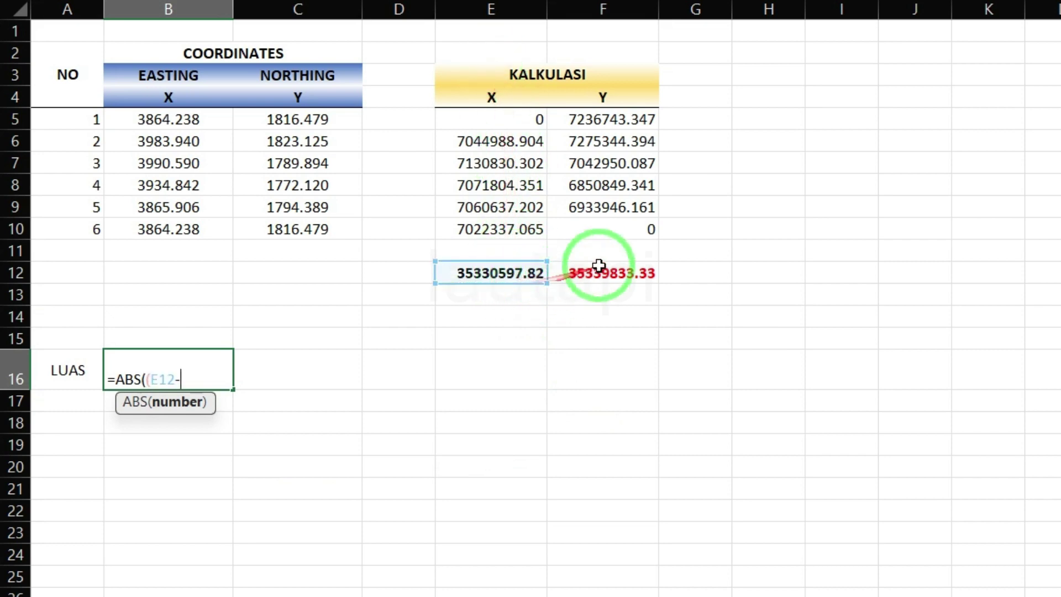
left_click(598, 271)
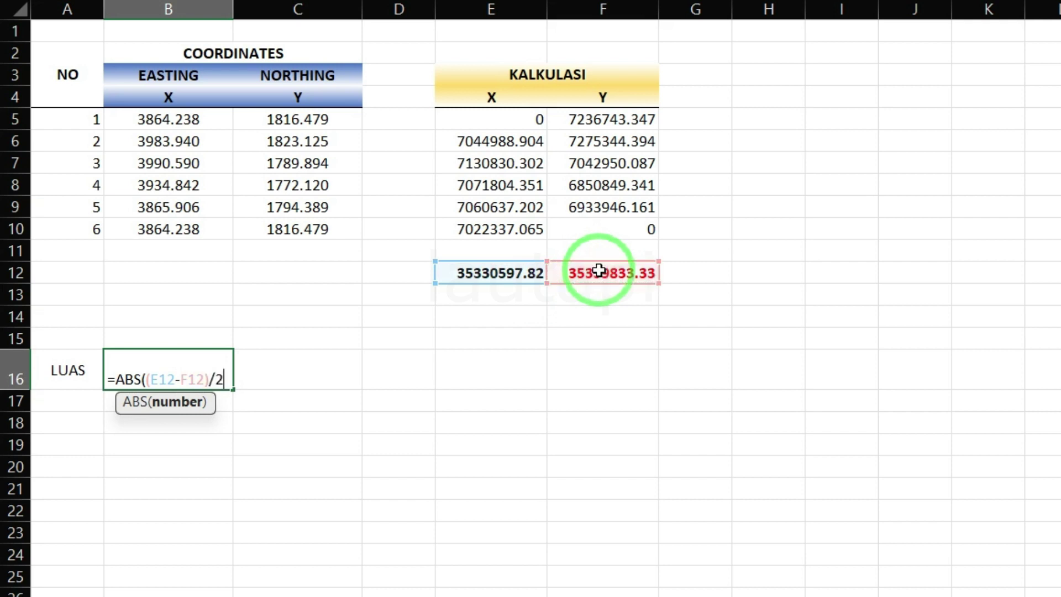
type(")")
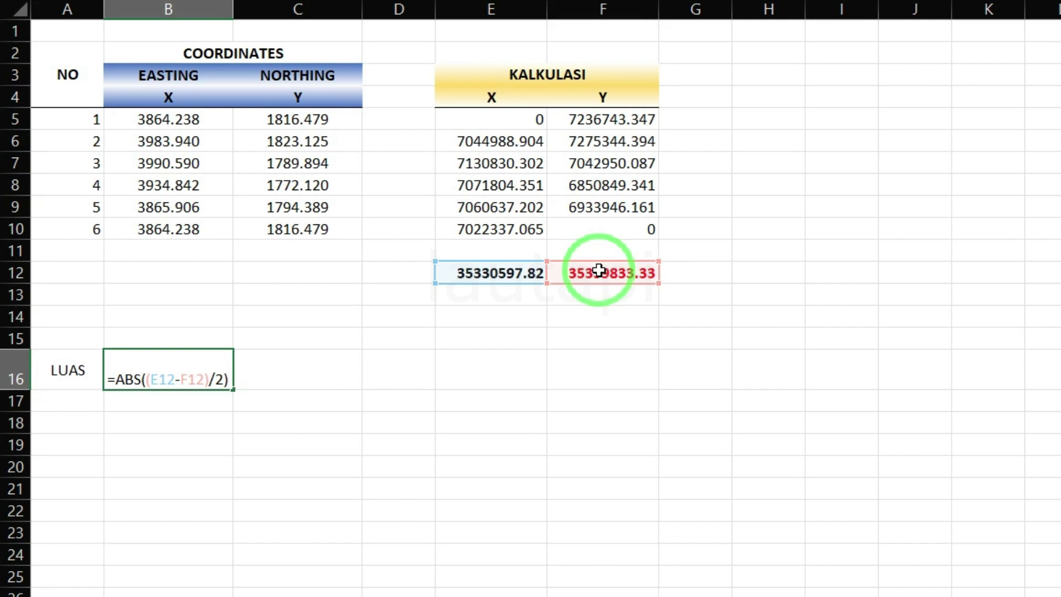
key("Return")
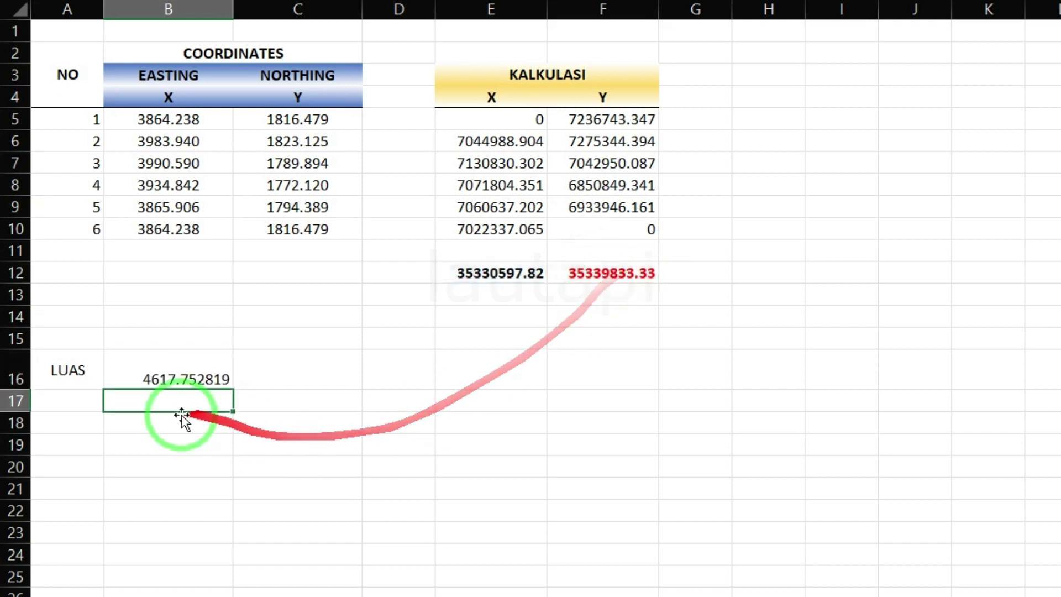
Step: Centre and bold B16, show it as 4617.75, and add unit M2 in C16
left_click(180, 379)
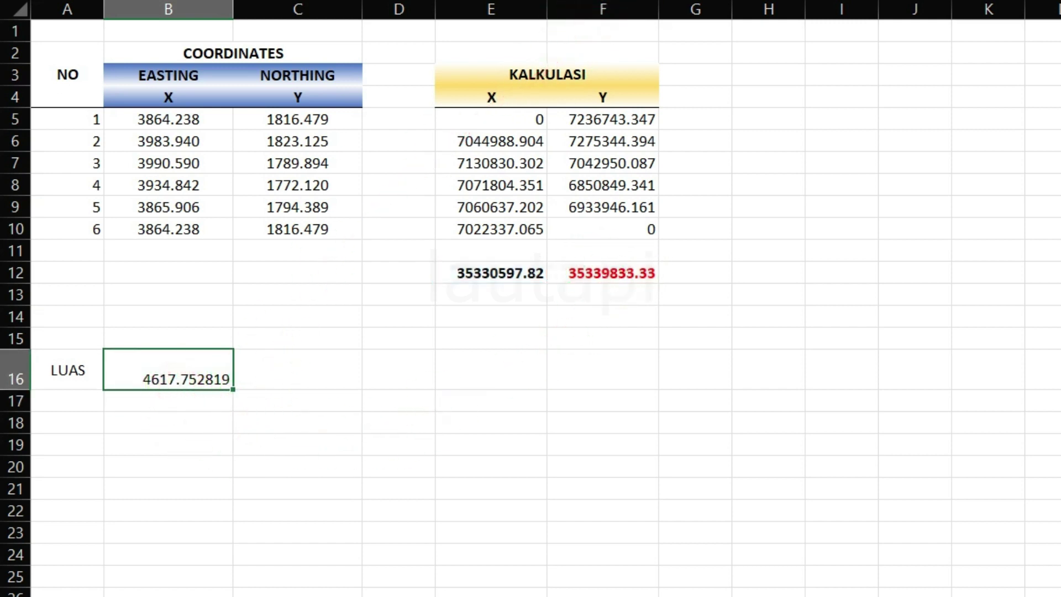
left_click(596, 6)
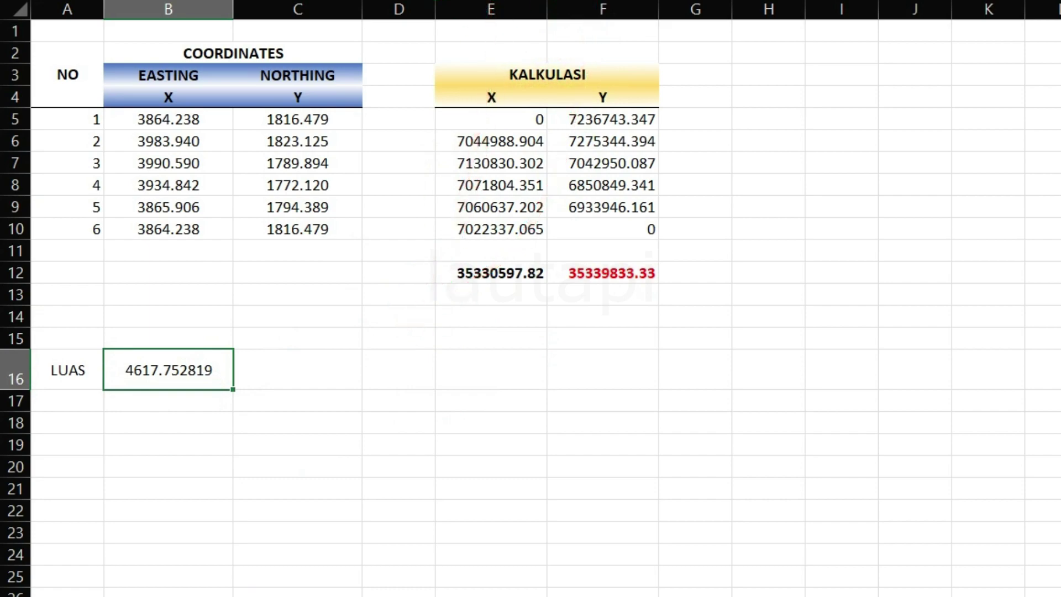
left_click(297, 378)
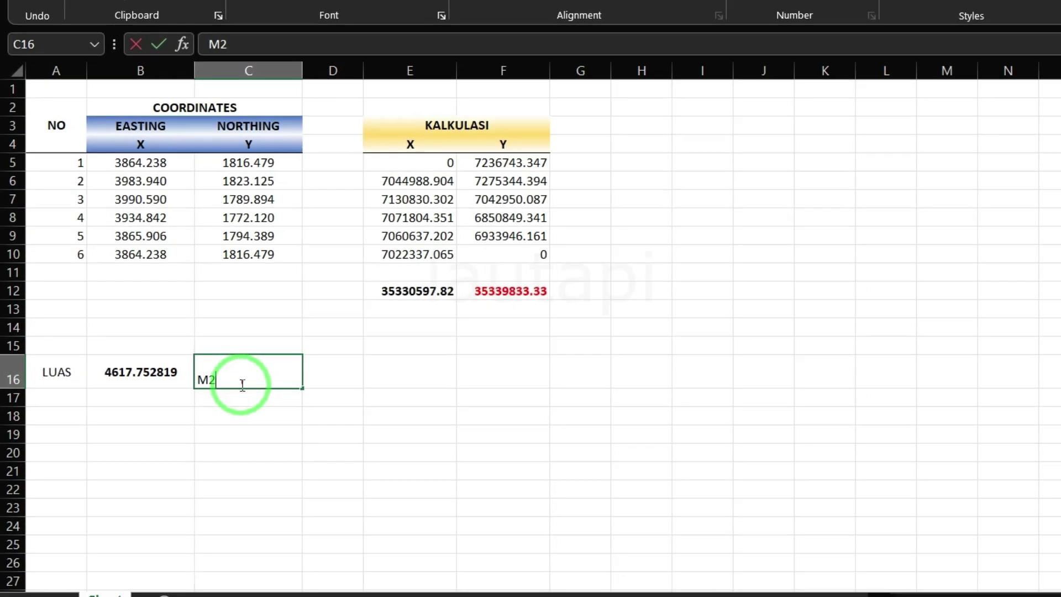
key("Return")
left_click(135, 372)
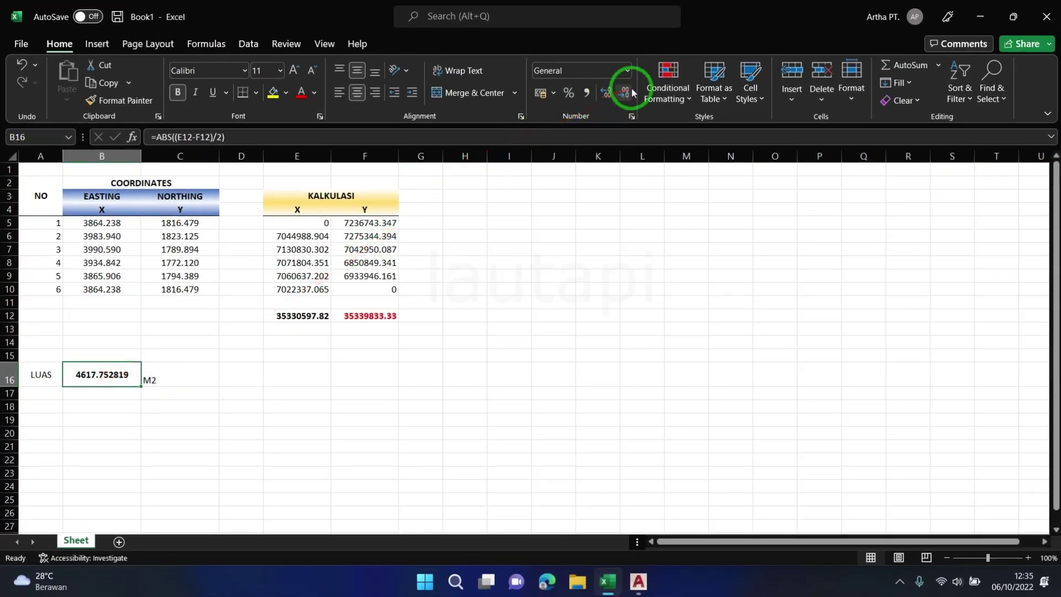
left_click(618, 276)
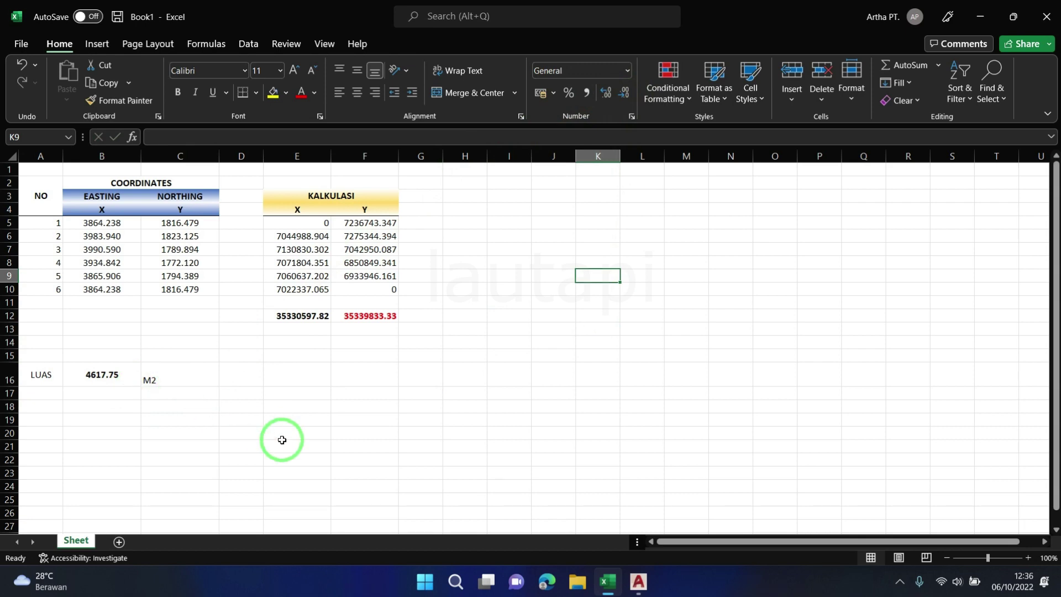
key("super+Left")
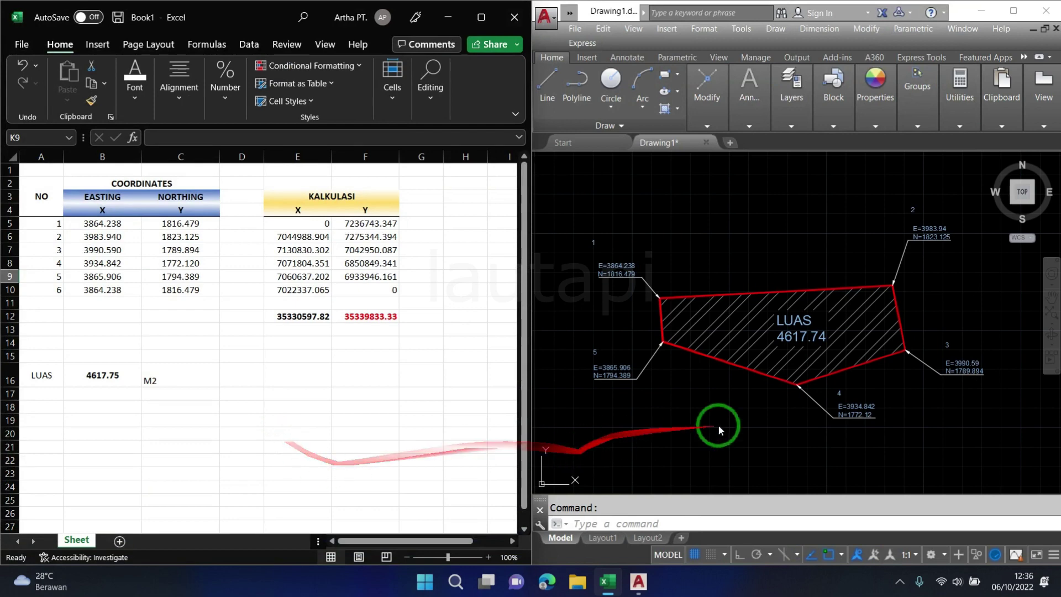
Step: Place AutoCAD beside Excel and compare its 4617.74 area with B16's 4617.75 M2
left_click(768, 404)
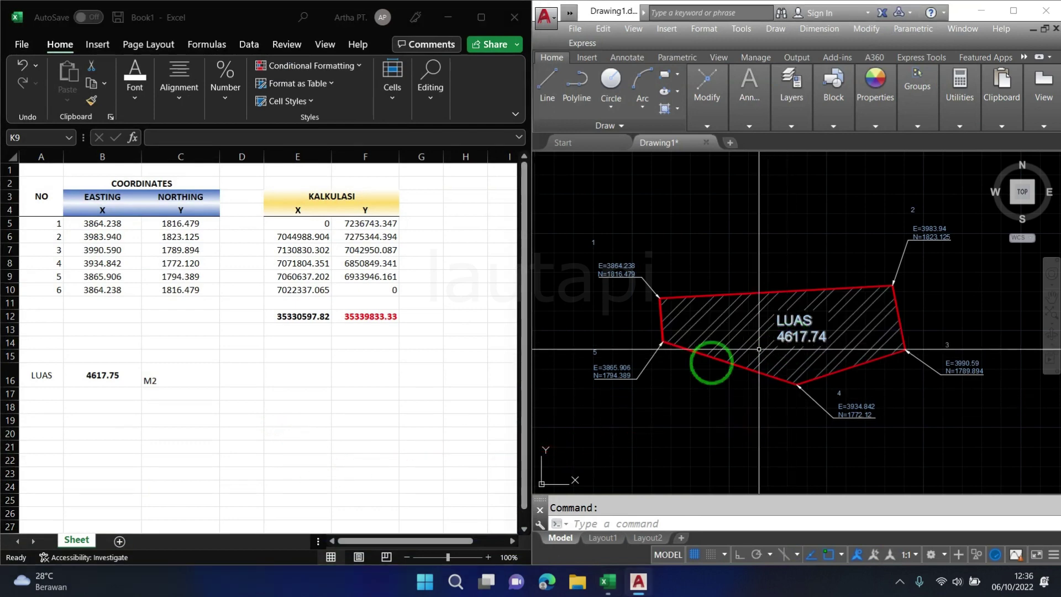
left_click(97, 384)
left_click(105, 380)
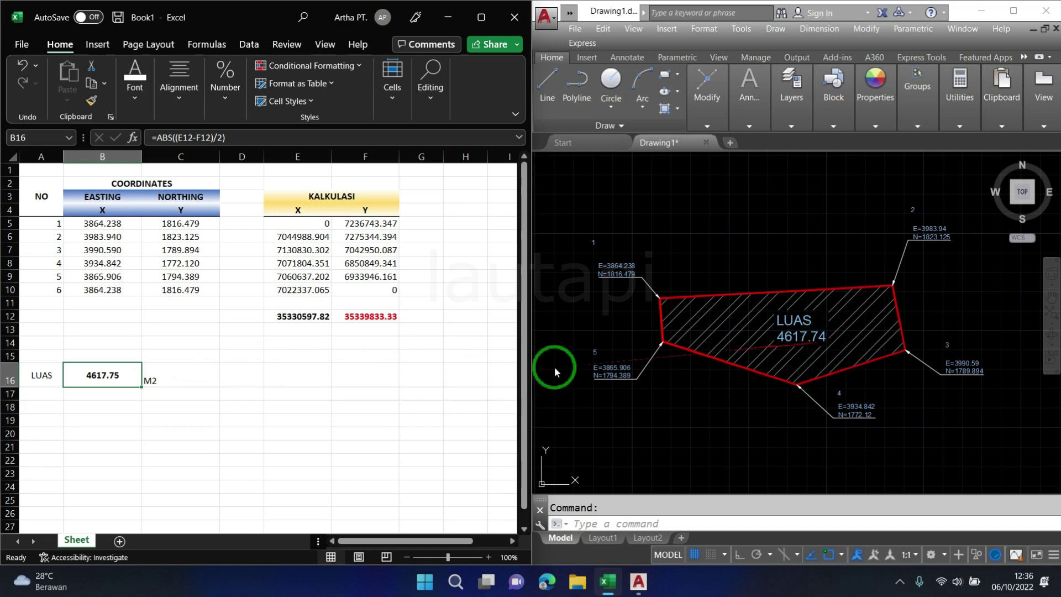
left_click(177, 380)
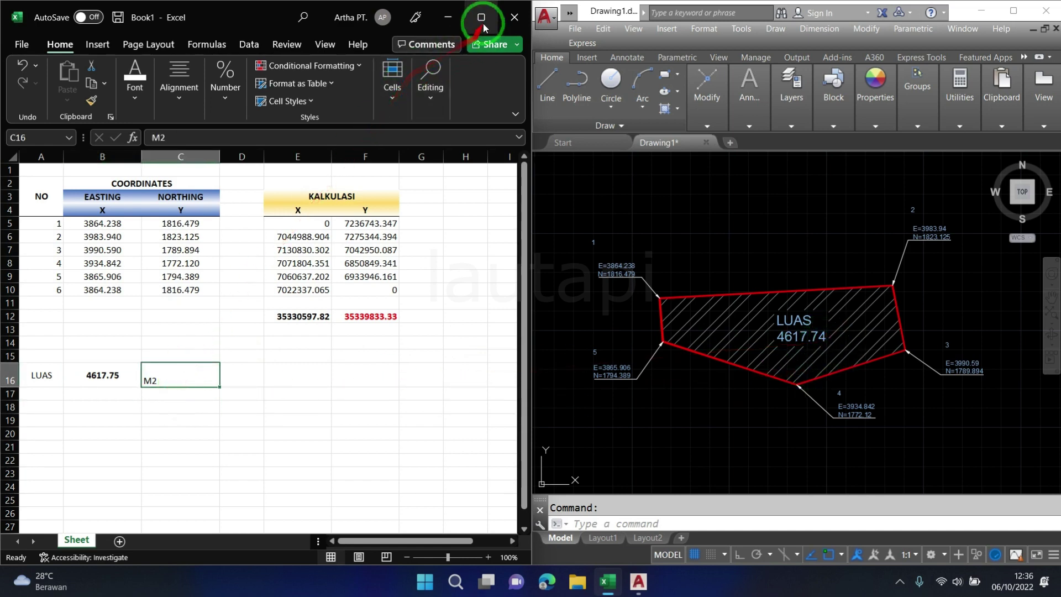
left_click(482, 27)
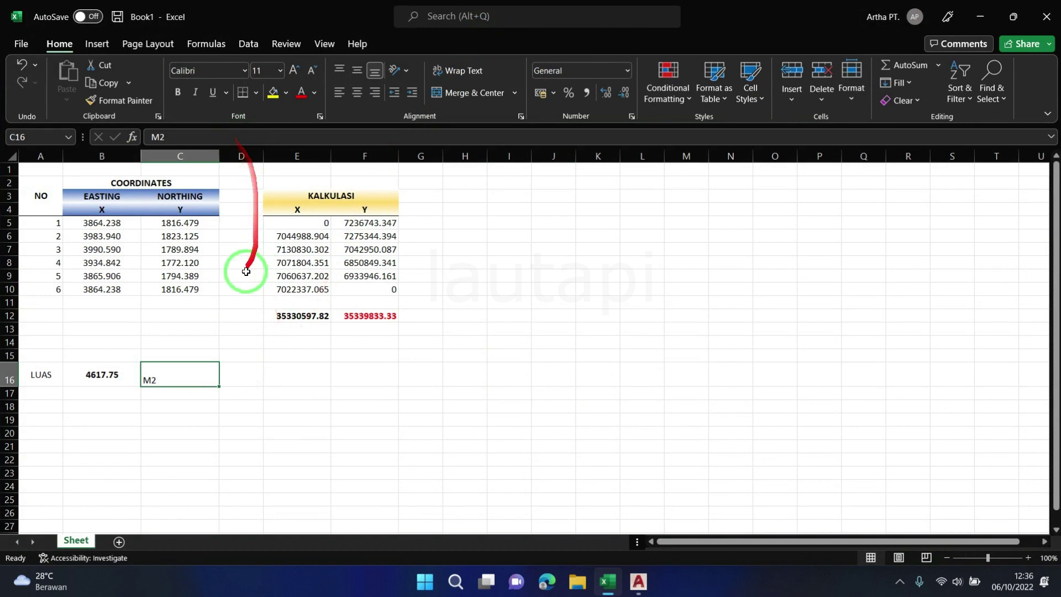
Step: Review the finished tables, then select the Easting and Northing values B5:C10
mouse_move(48, 197)
left_mouse_down()
mouse_move(331, 209)
mouse_move(351, 330)
left_mouse_up()
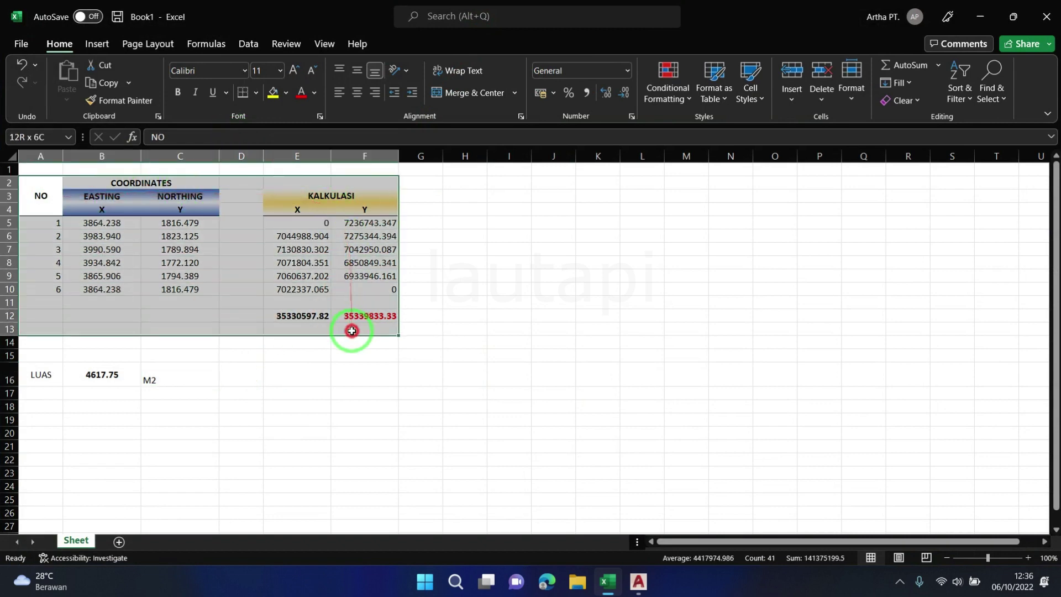
left_click(296, 445)
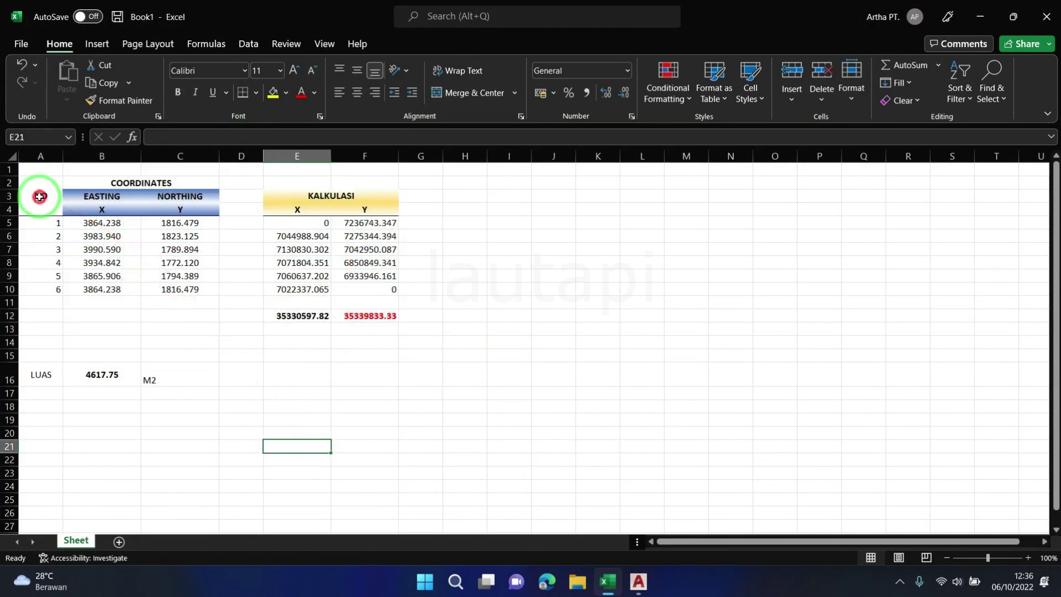
left_click_drag(40, 196, 424, 378)
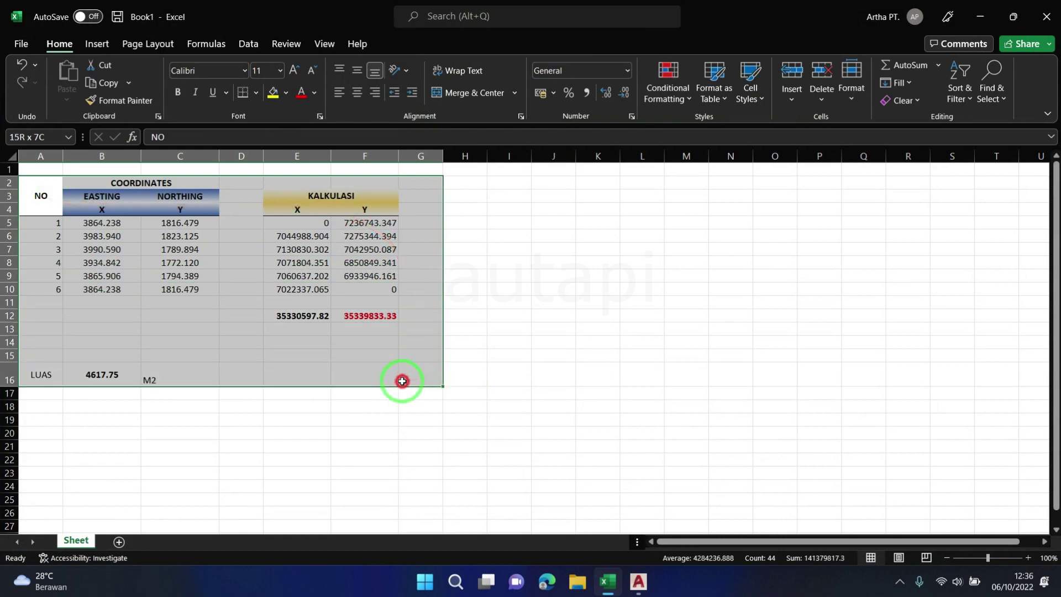
left_click(475, 328)
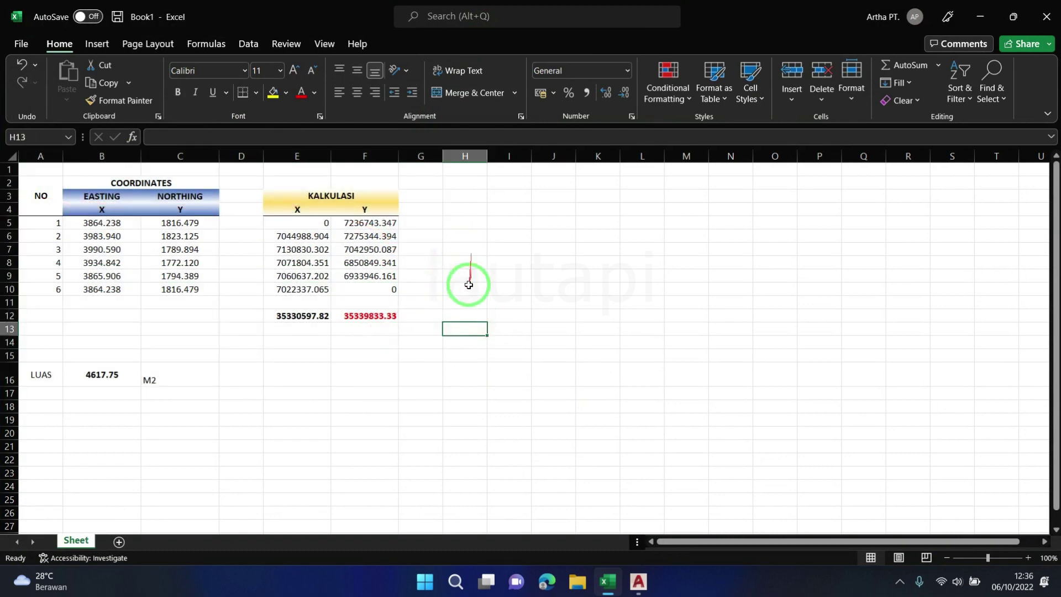
left_click(516, 275)
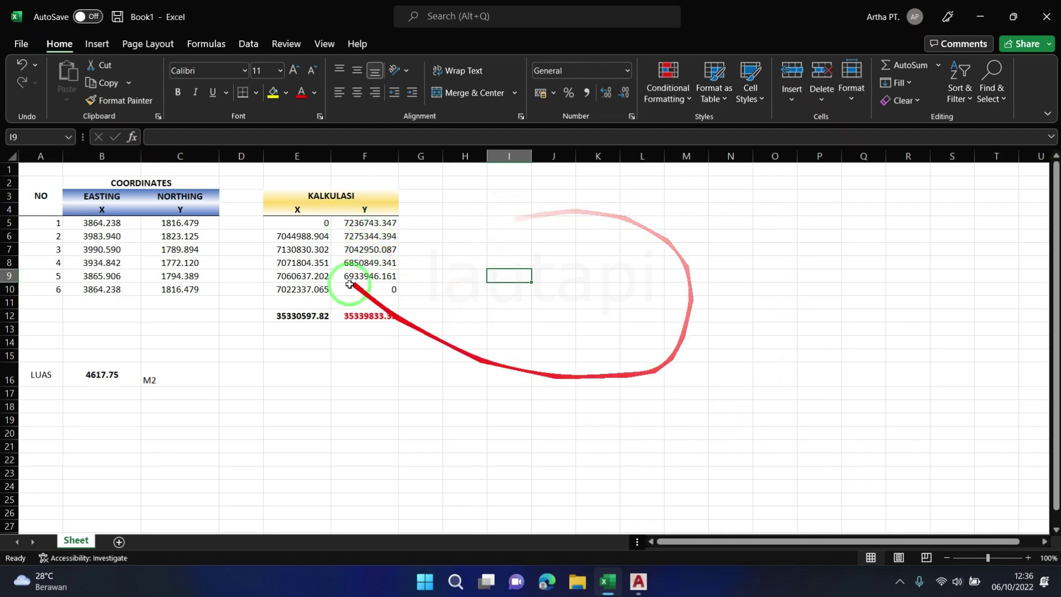
left_click_drag(116, 224, 178, 284)
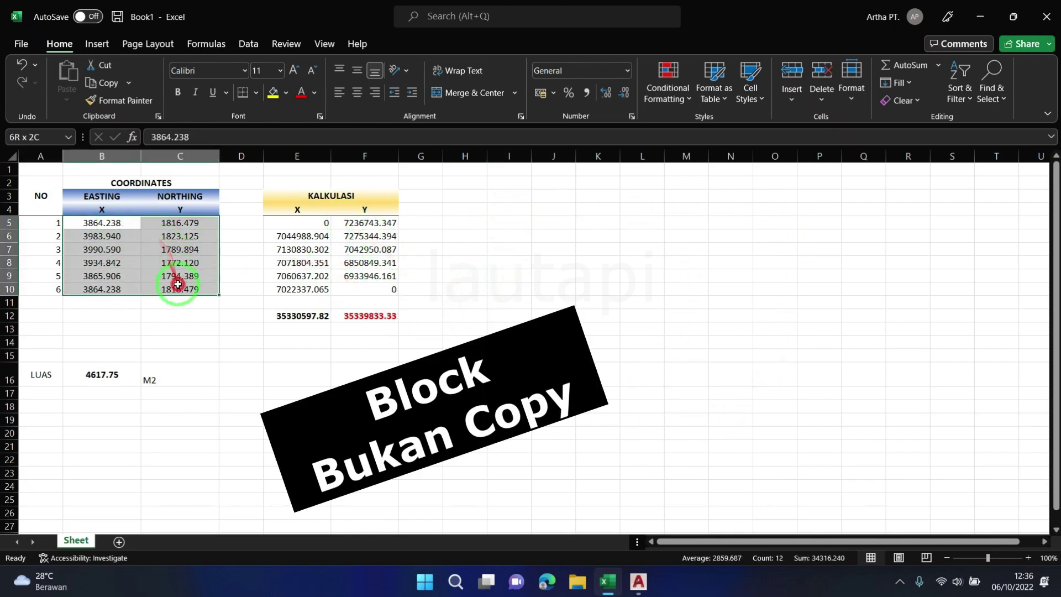
Step: Insert a Scatter with Straight Lines and Markers chart, moved beside the table and enlarged
left_click(100, 49)
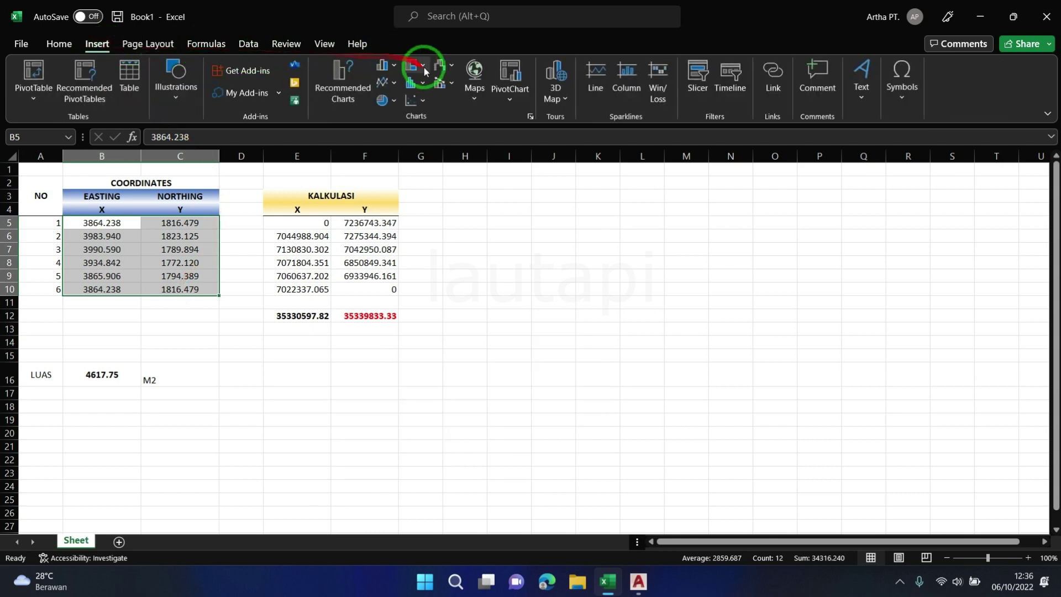
left_click(425, 102)
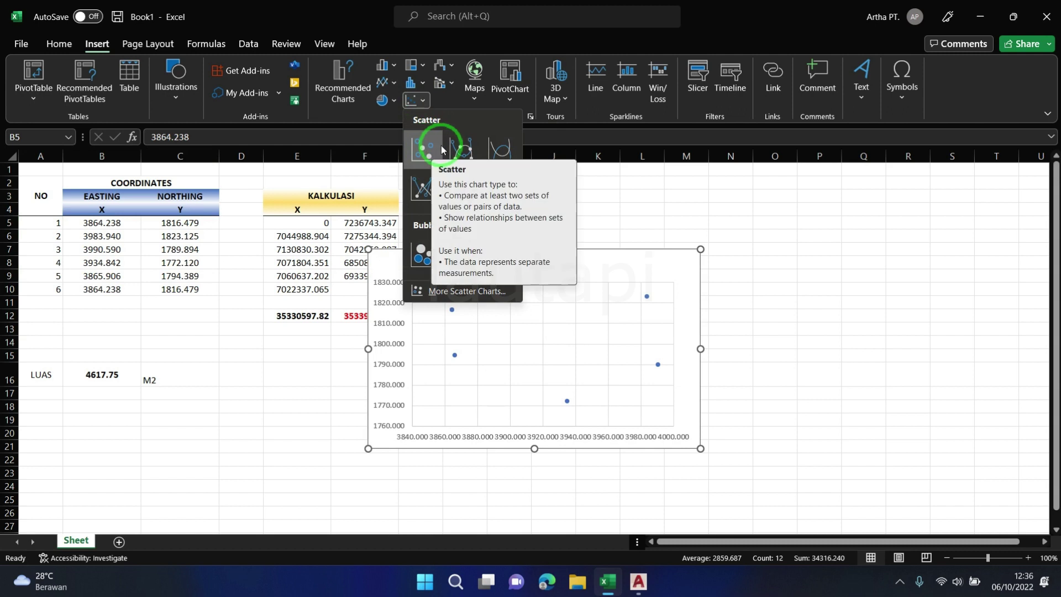
left_click(426, 189)
left_click_drag(590, 251, 643, 180)
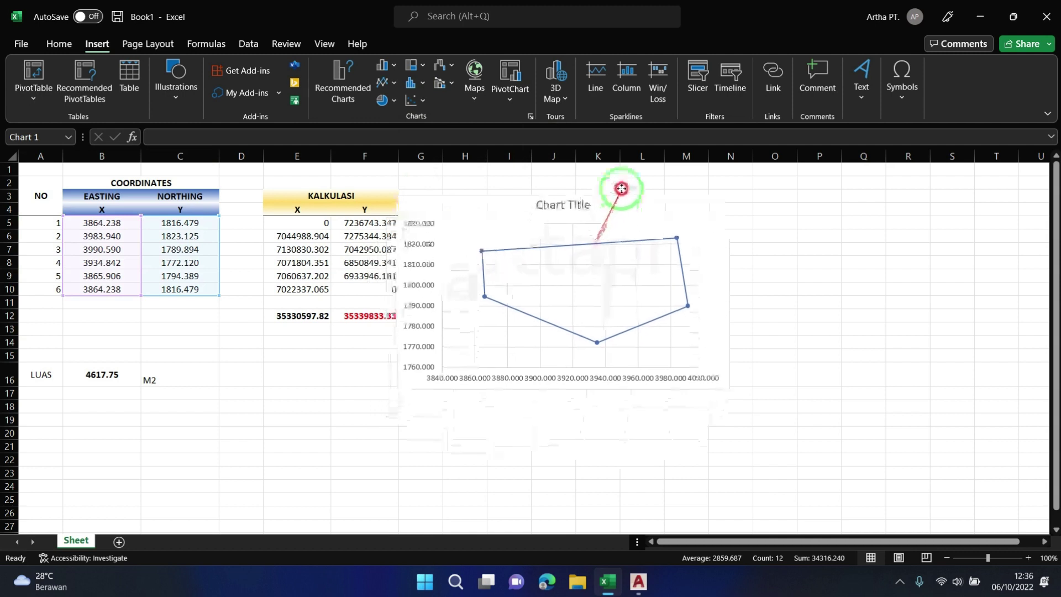
left_click_drag(753, 376, 828, 457)
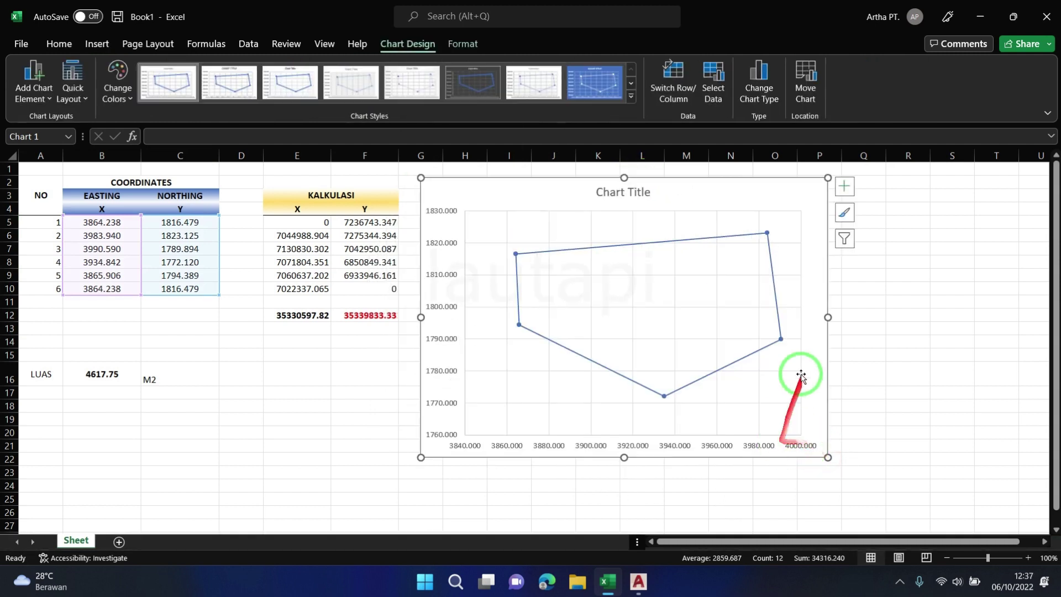
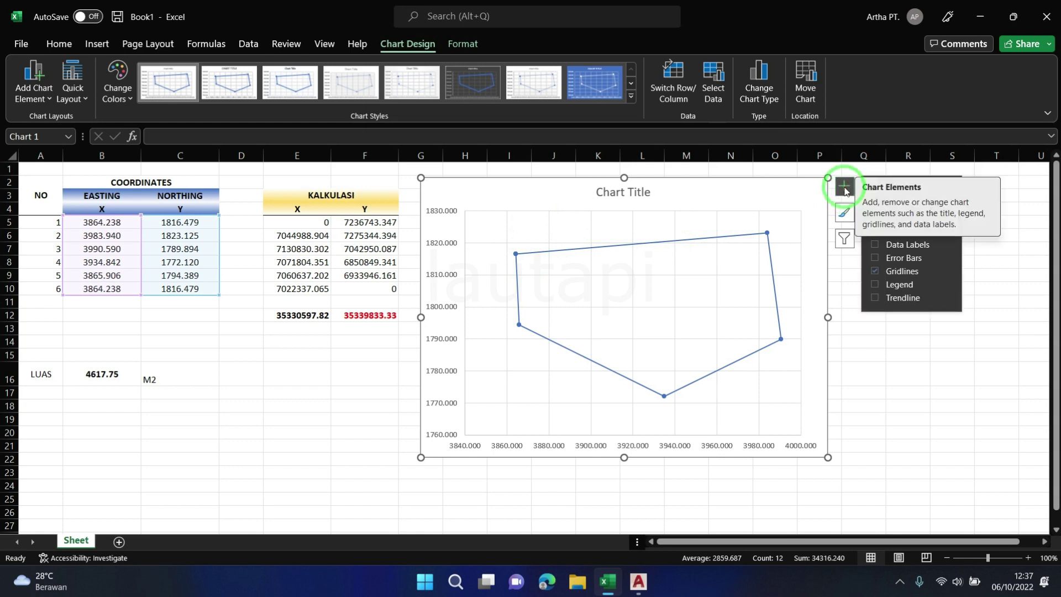
Step: Add data labels to the scatter chart so each vertex shows its northing (Y) value
left_click(881, 248)
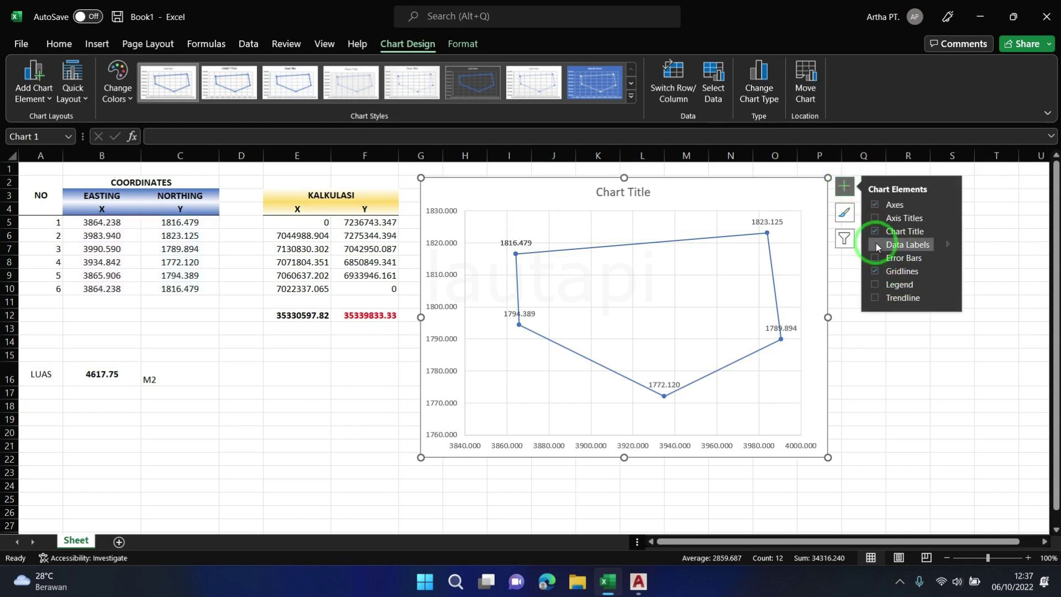
left_click(887, 342)
left_click(782, 232)
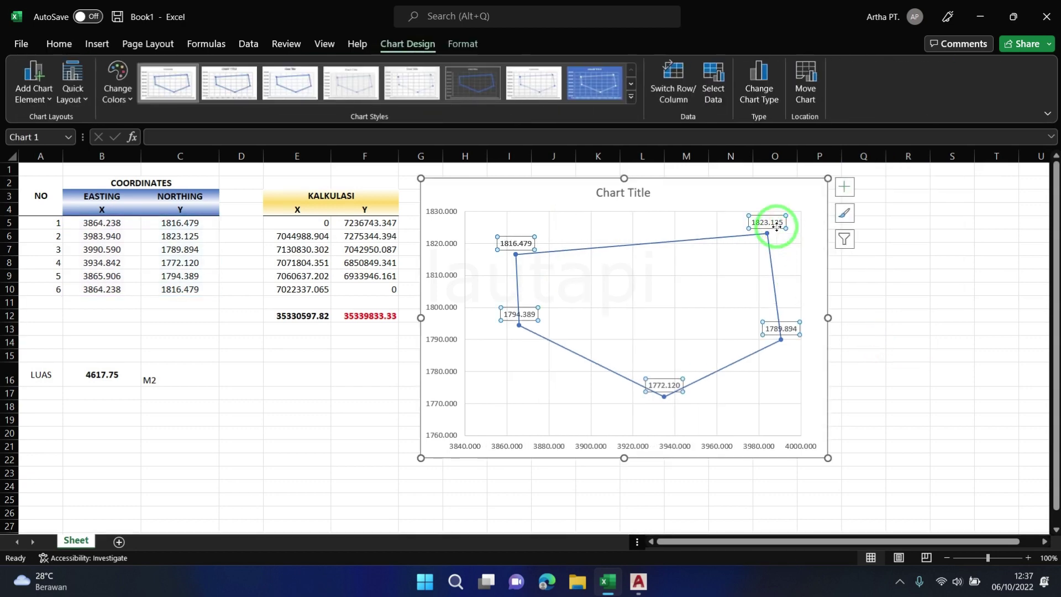
Step: Make the data labels include the X value, with X and Y separated by (New Line)
double_click(777, 226)
left_click_drag(773, 223, 813, 280)
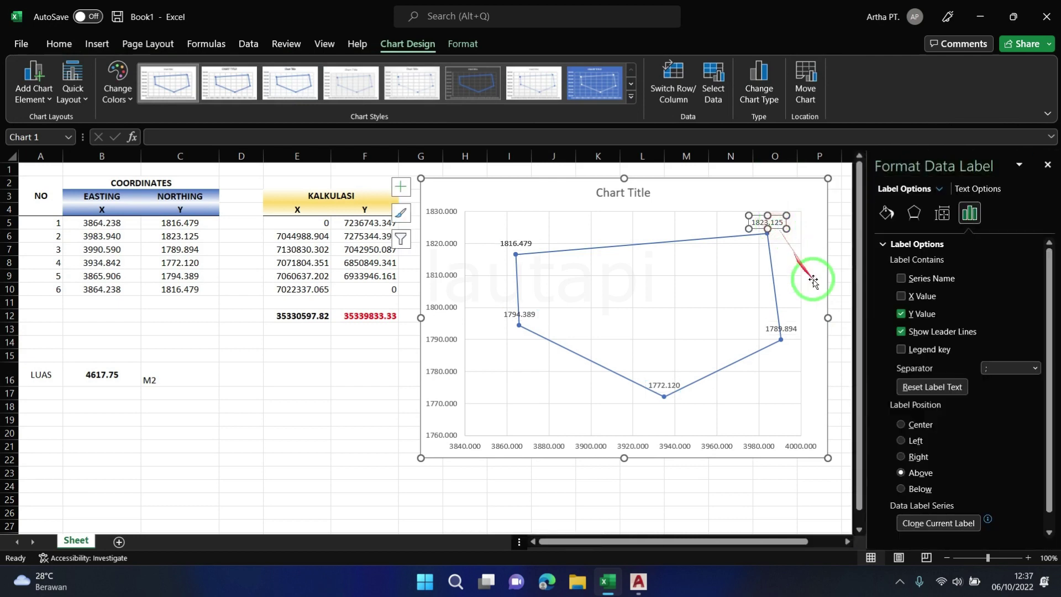
left_click(779, 221)
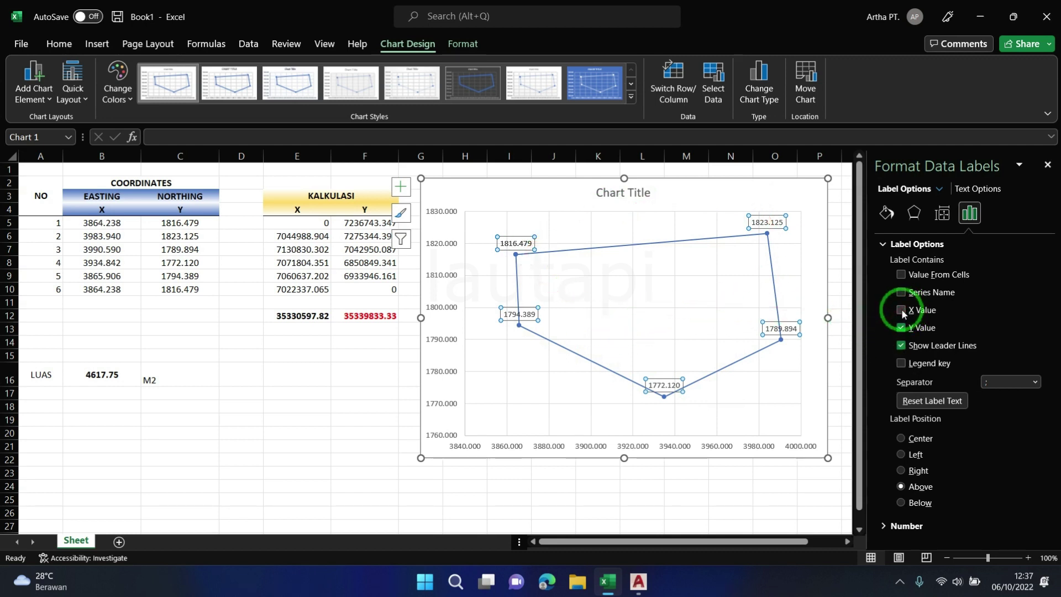
left_click(900, 310)
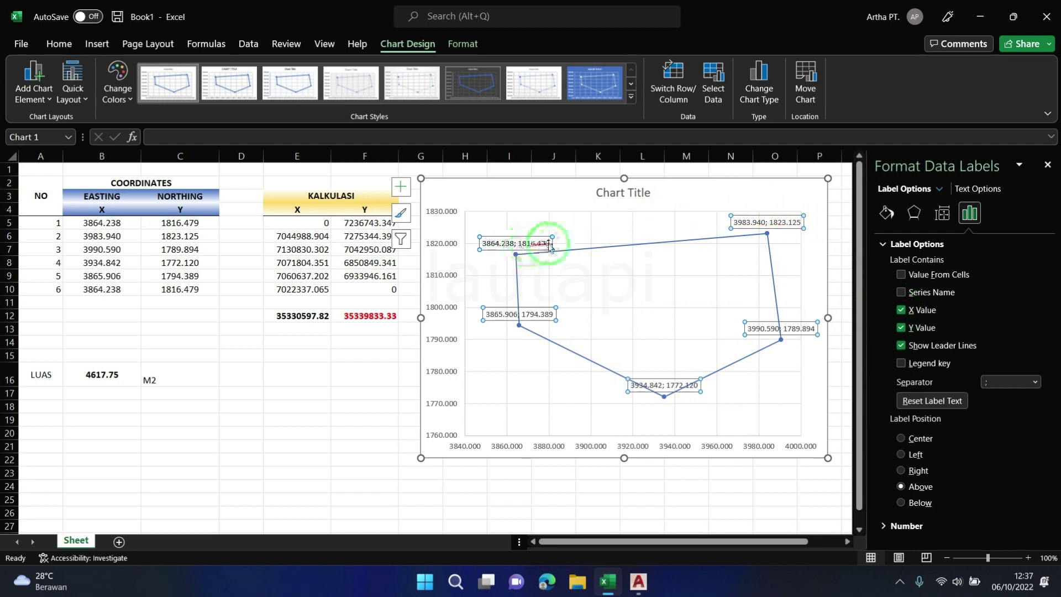
left_click(1034, 383)
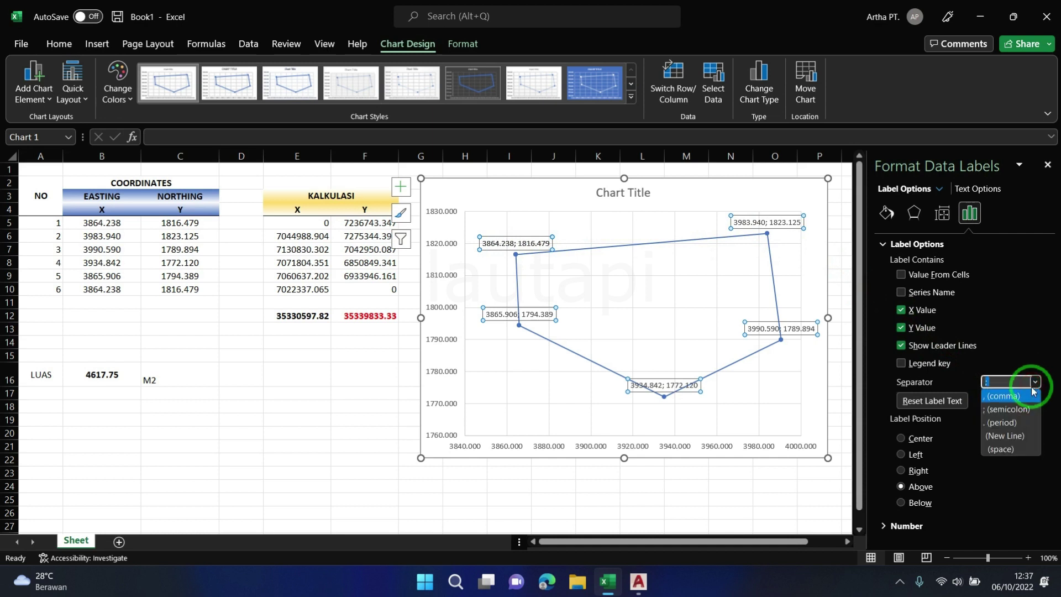
left_click(1021, 437)
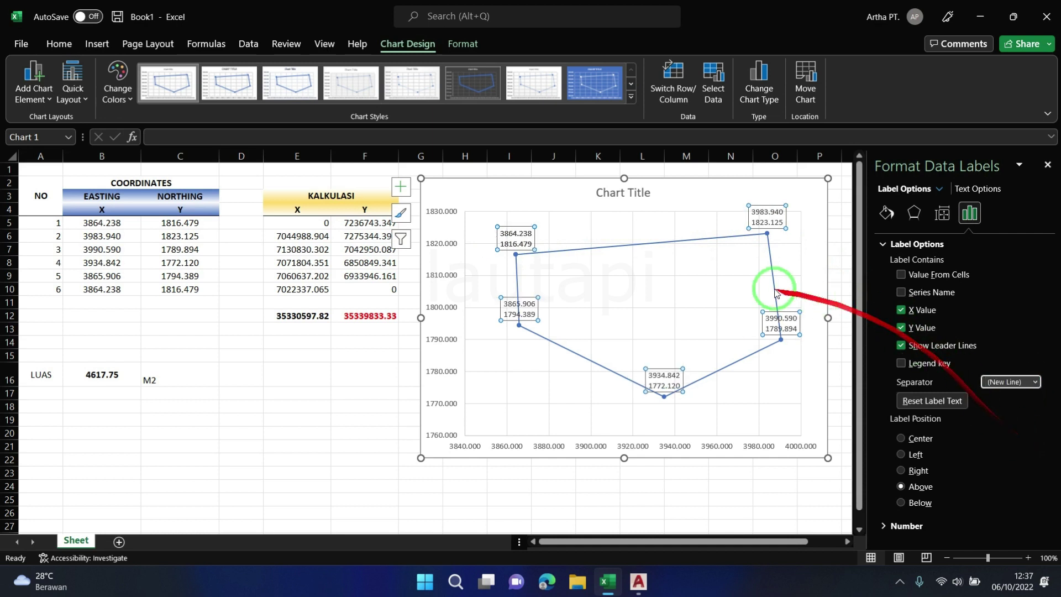
left_click(538, 367)
left_click(528, 315)
Step: Drag the 3865.906, 3934.842 and 3990.590 labels below their points with leader lines
left_click_drag(528, 320, 514, 374)
left_click(675, 391)
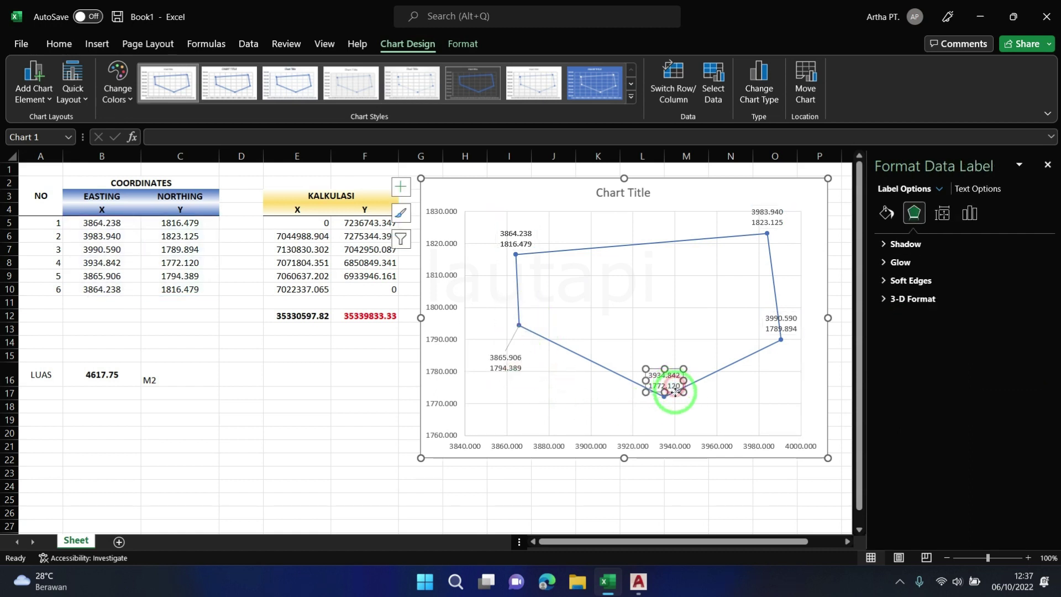
left_click_drag(675, 391, 593, 409)
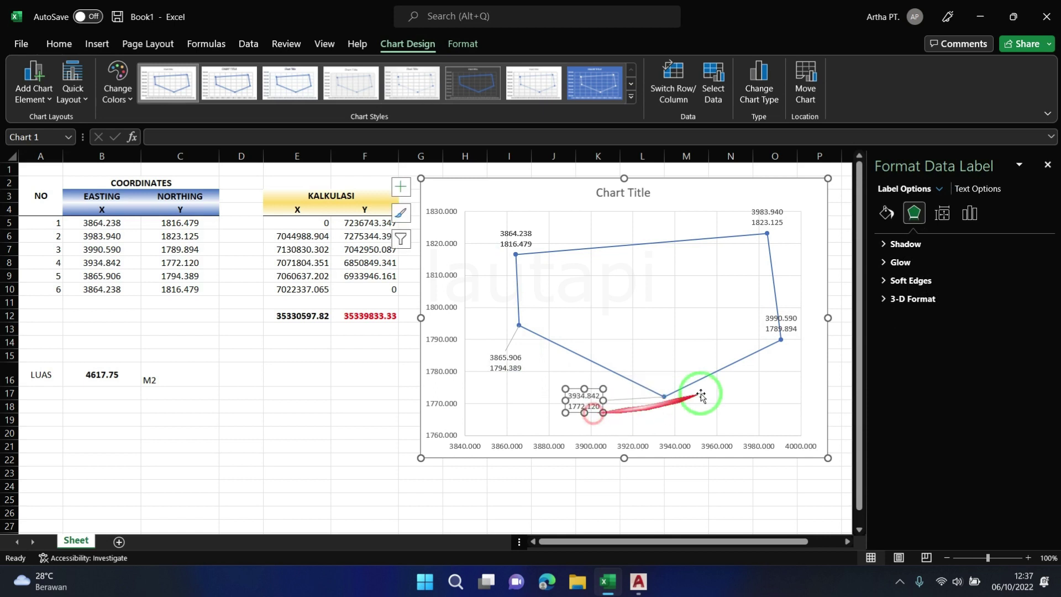
left_click(785, 332)
left_click_drag(788, 335, 785, 379)
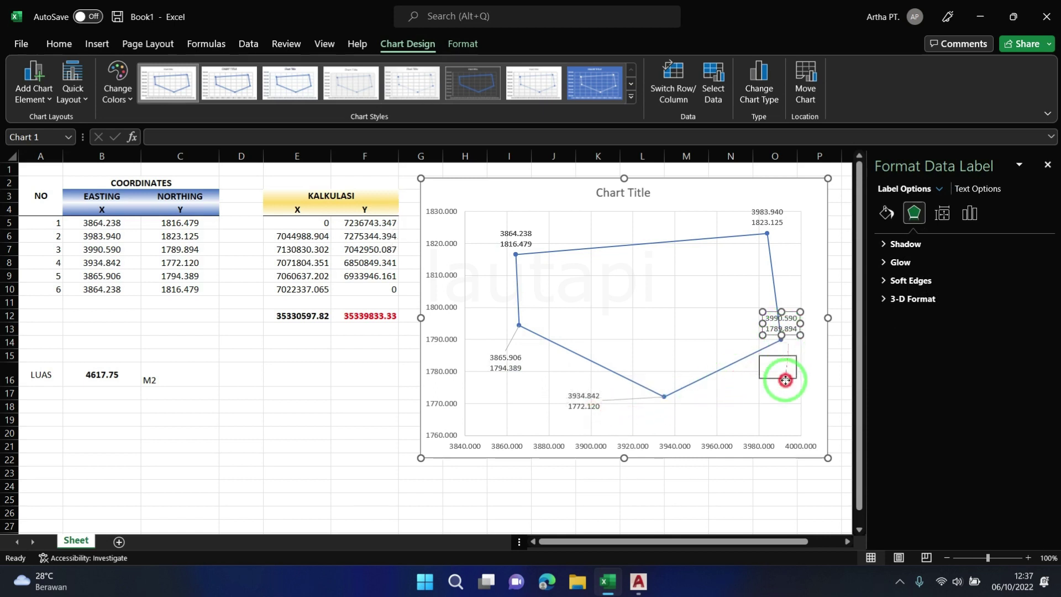
Step: Select the table range A2:F12, then the chart's data series
left_click(574, 469)
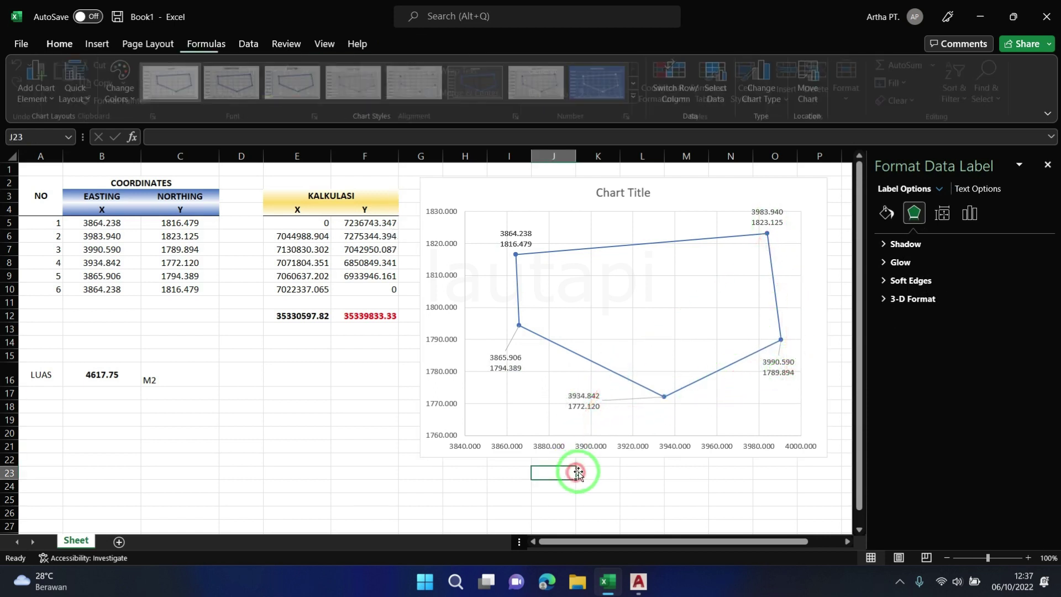
left_click_drag(52, 183, 353, 313)
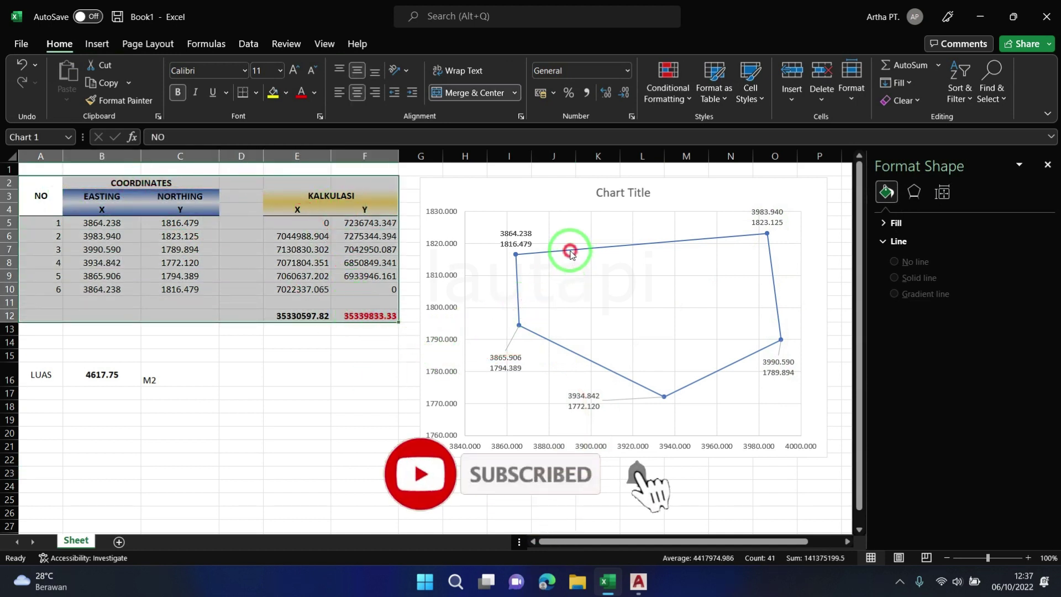
left_click(571, 253)
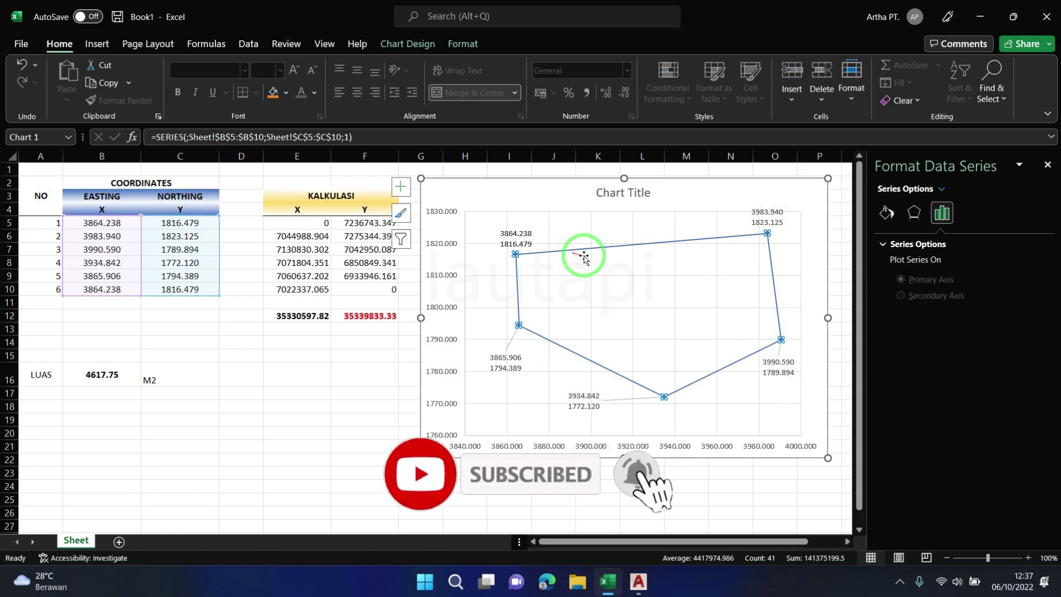
Step: Replace the placeholder chart title with LUAS
left_click(647, 192)
left_click_drag(649, 192, 575, 197)
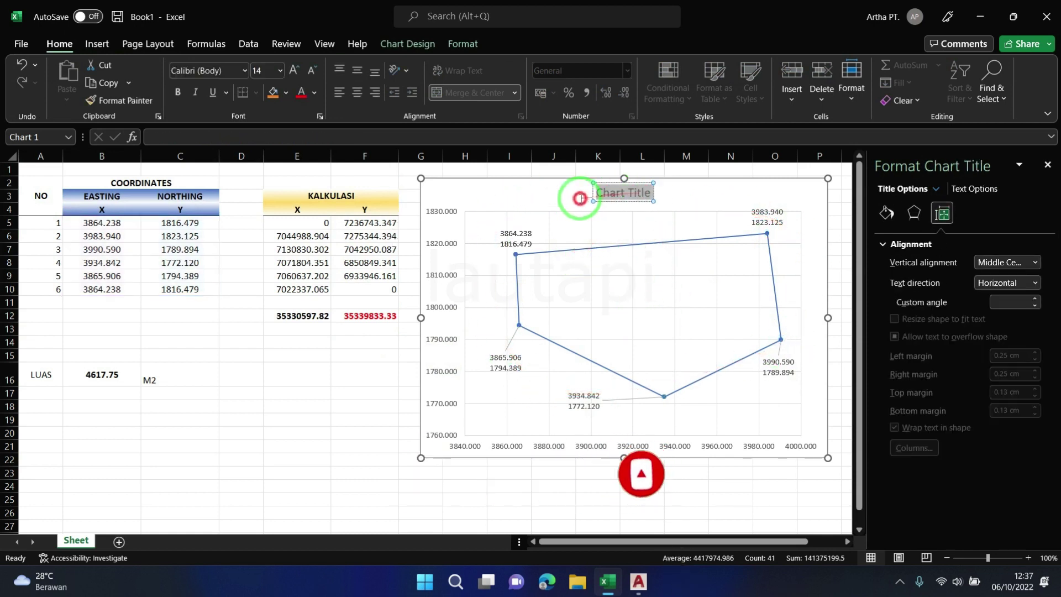
key("Delete")
type("LUAS")
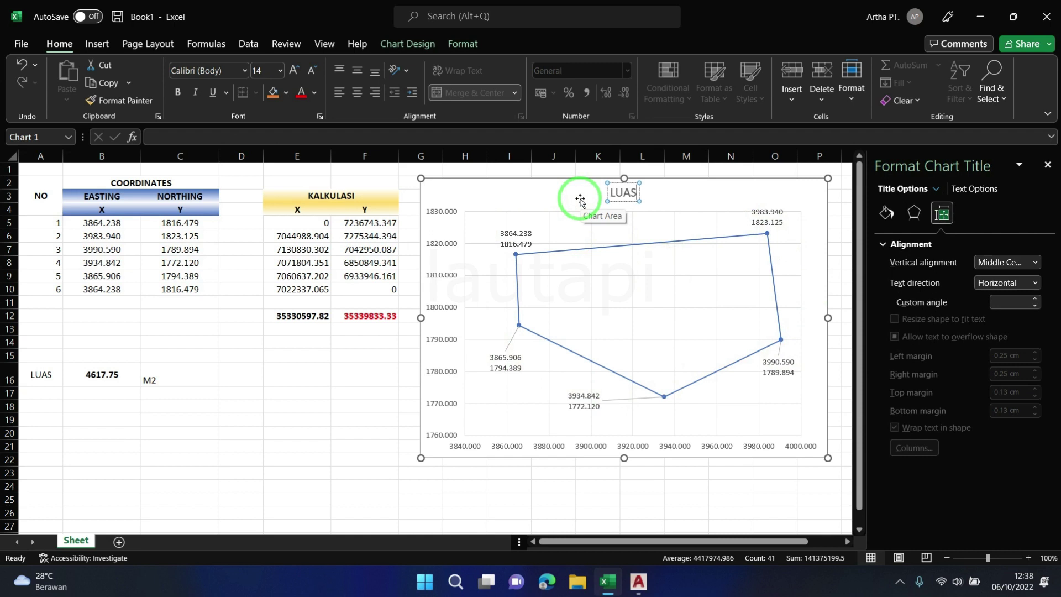
left_click(335, 365)
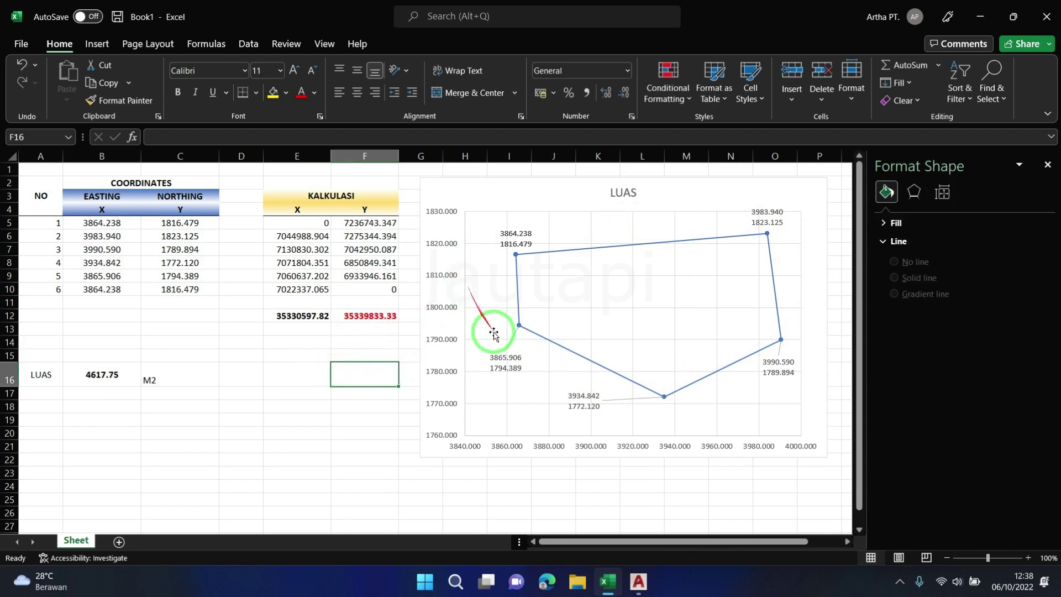
Step: Try moving the 3864.238 label upward, undo that move, and select cell C16
left_click(506, 244)
left_click_drag(506, 243, 502, 220)
left_click(357, 385)
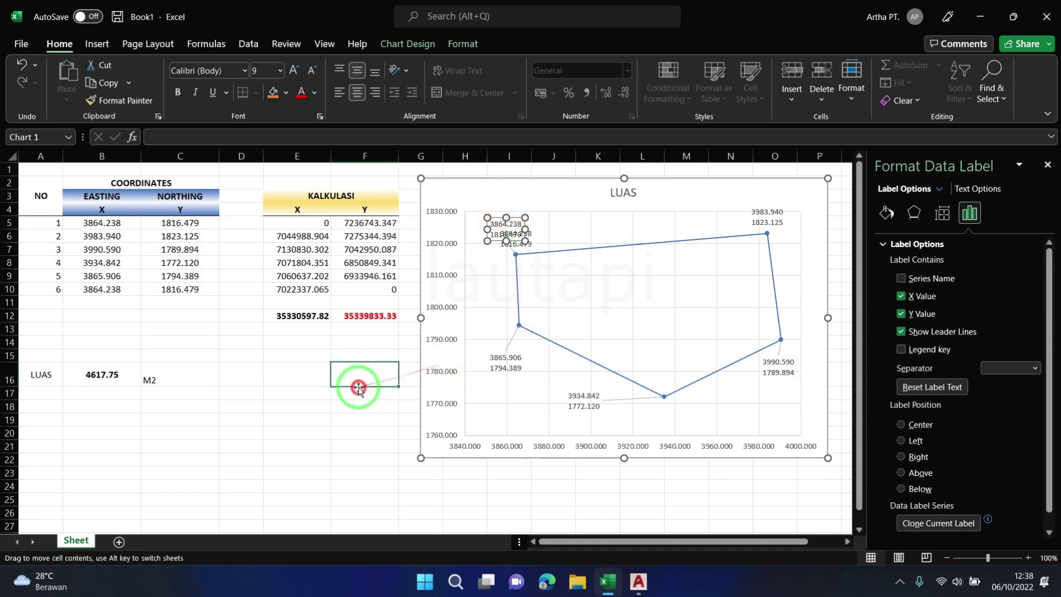
key("ctrl+z")
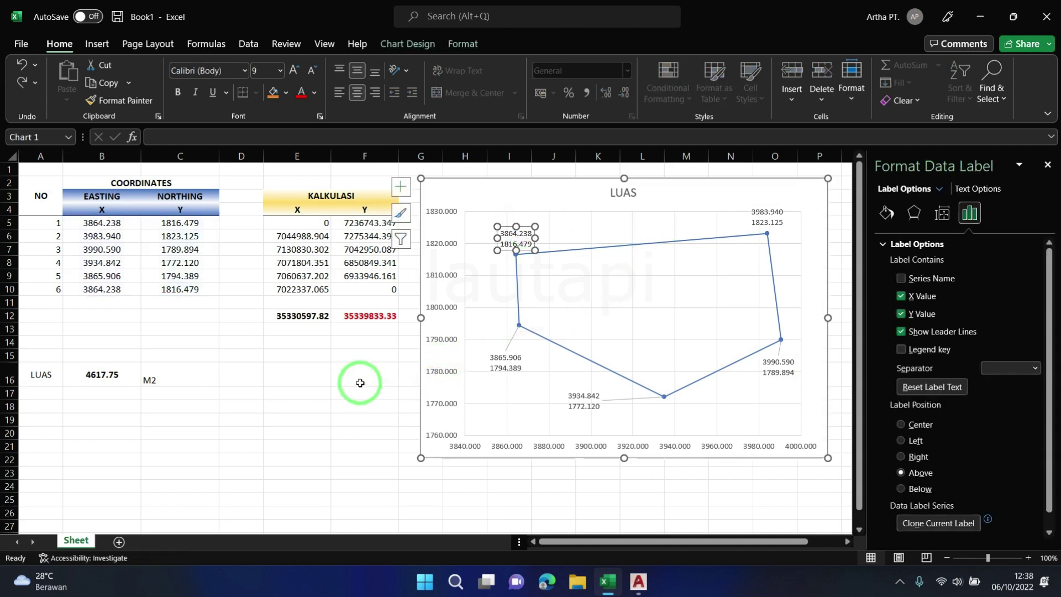
left_click(356, 384)
left_click(164, 376)
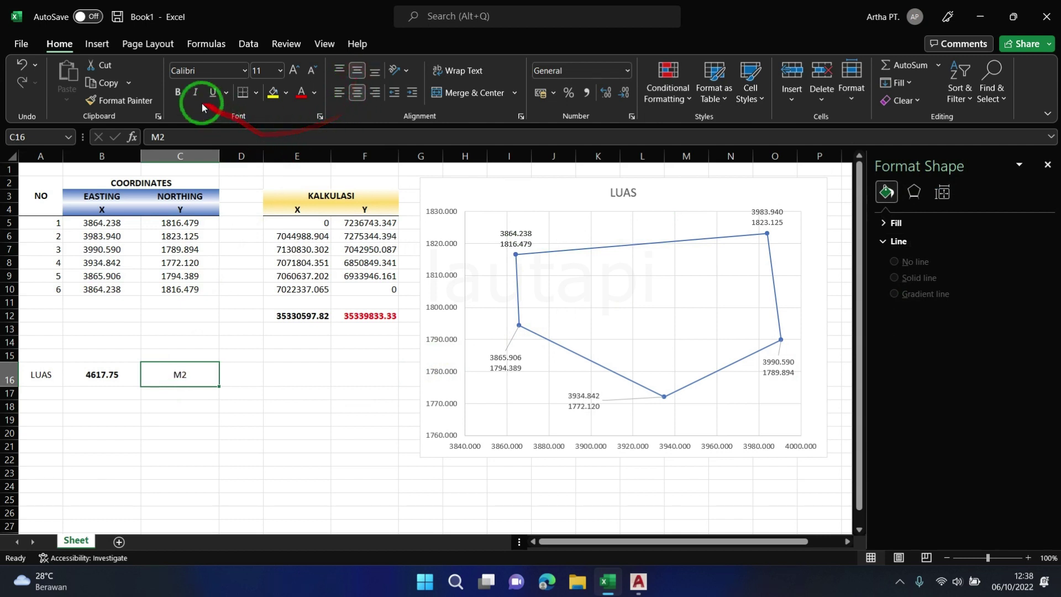
Step: Bold the M2 unit label in cell C16 to match the 4617.75 area value
left_click(177, 93)
left_click(327, 421)
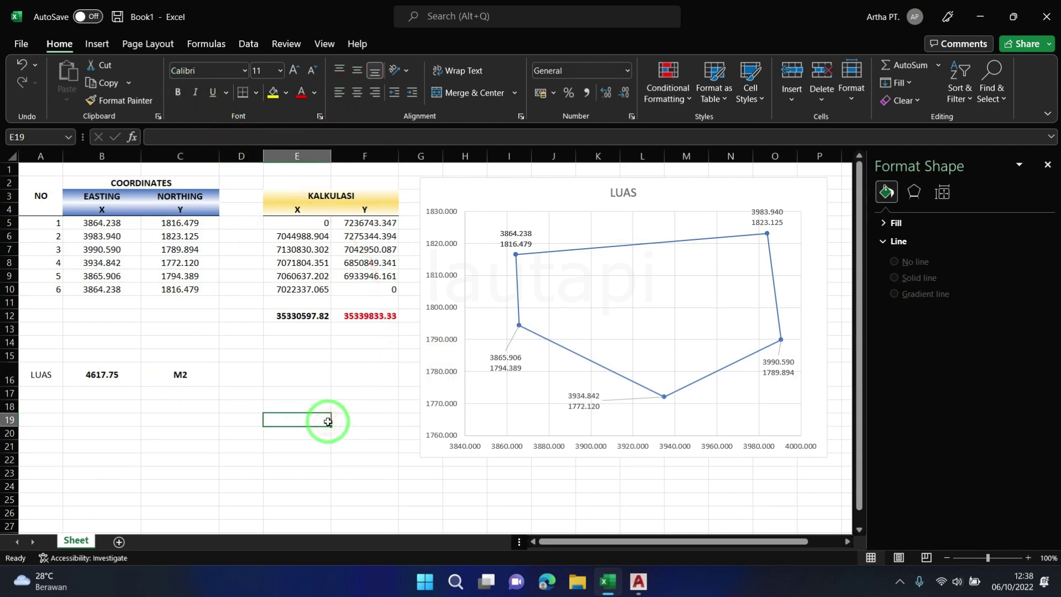